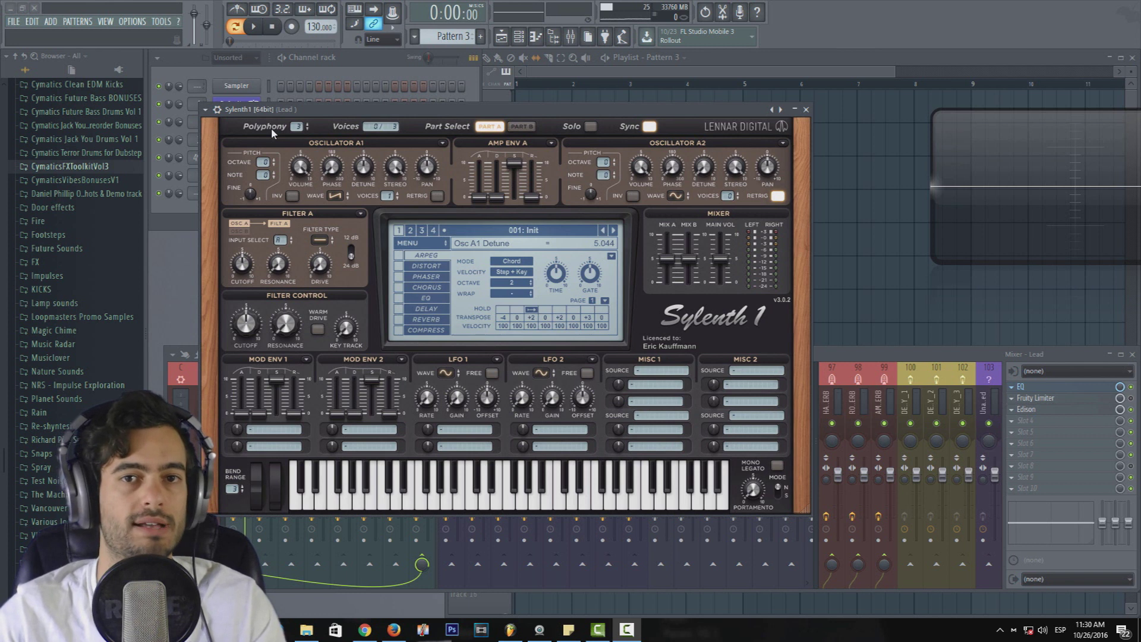
Set the Sylenth1 polyphony to 16.
mouse_move(294, 126)
mouse_move(299, 127)
left_mouse_down()
mouse_move(315, 4)
mouse_move(308, 140)
left_mouse_up()
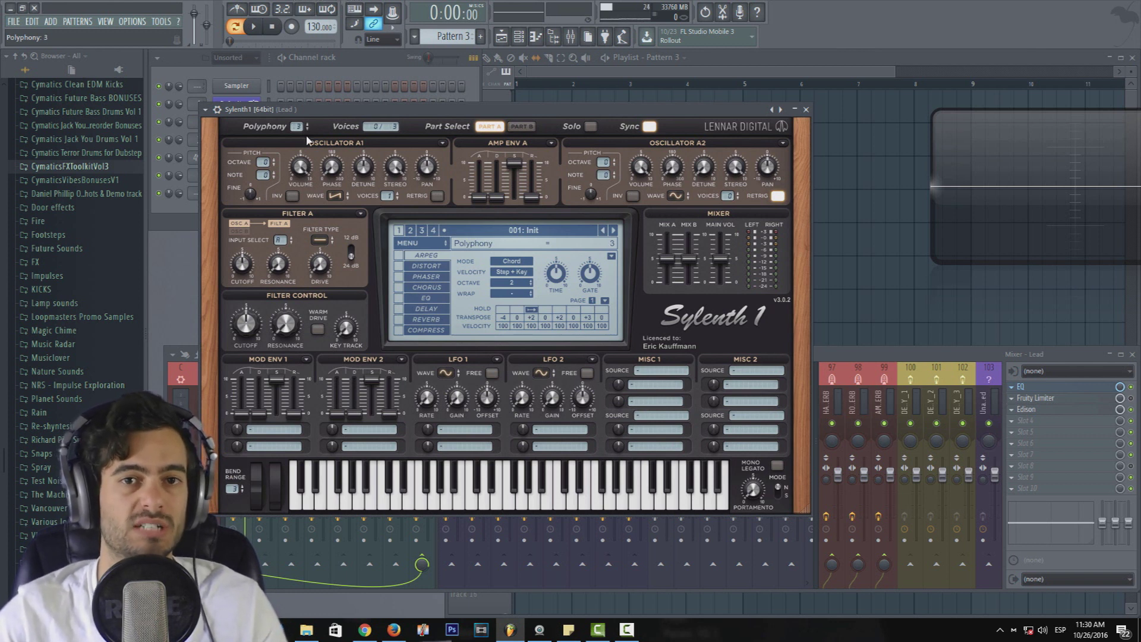
left_click_drag(297, 131, 297, 106)
left_click_drag(312, 37, 357, 5)
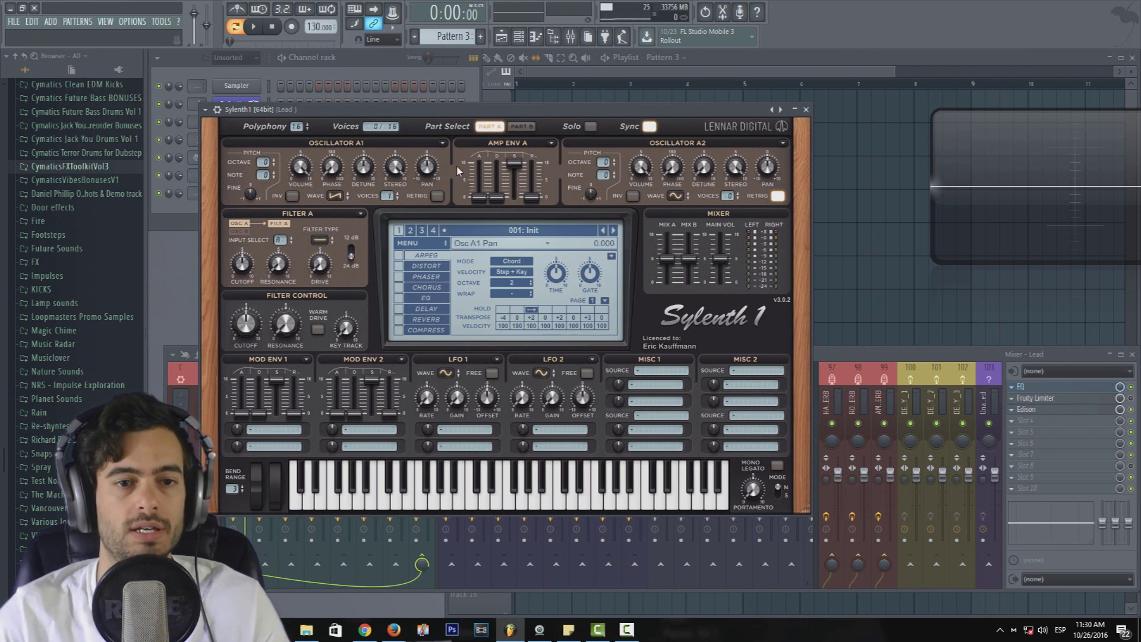
Raise the voices of oscillators A1 and A2 to 8 each.
left_click(396, 193)
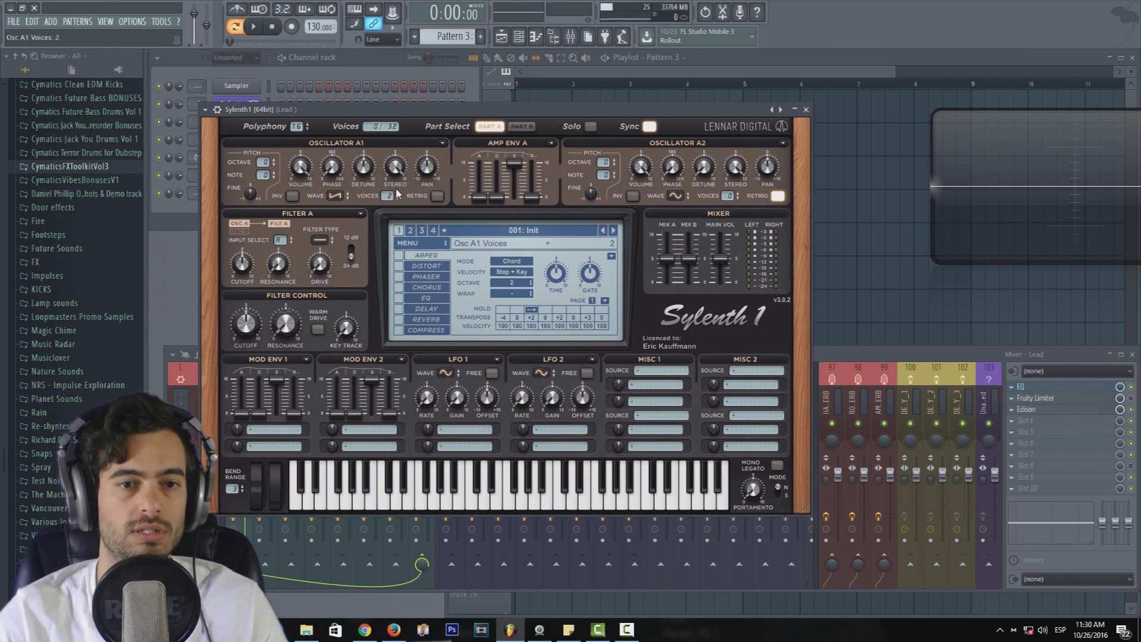
left_click(395, 193)
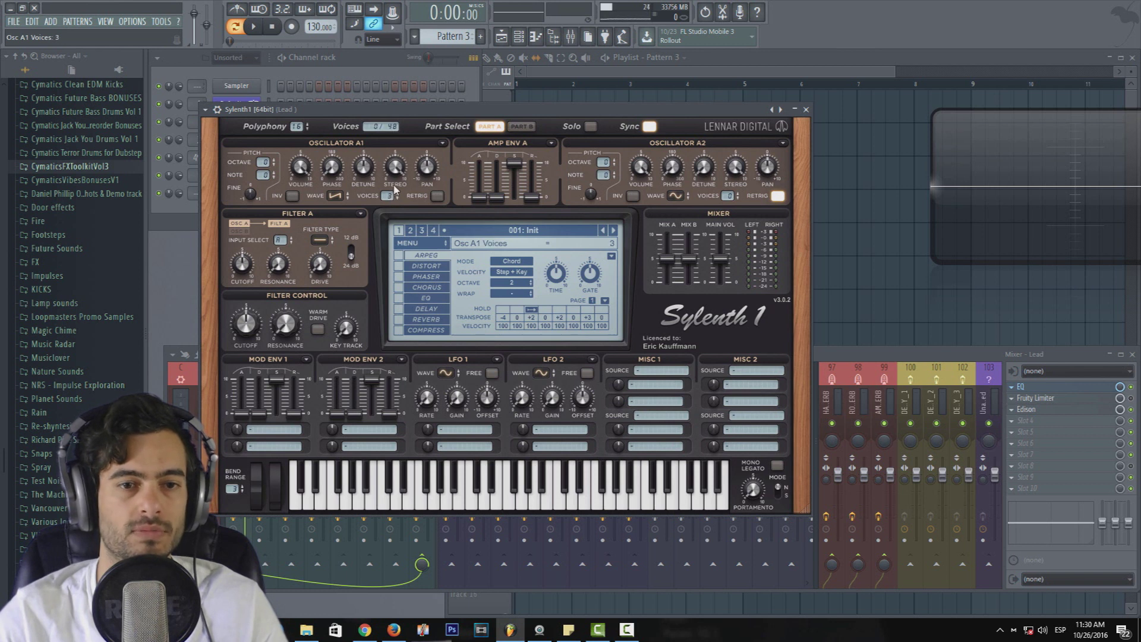
left_click_drag(397, 172, 407, 120)
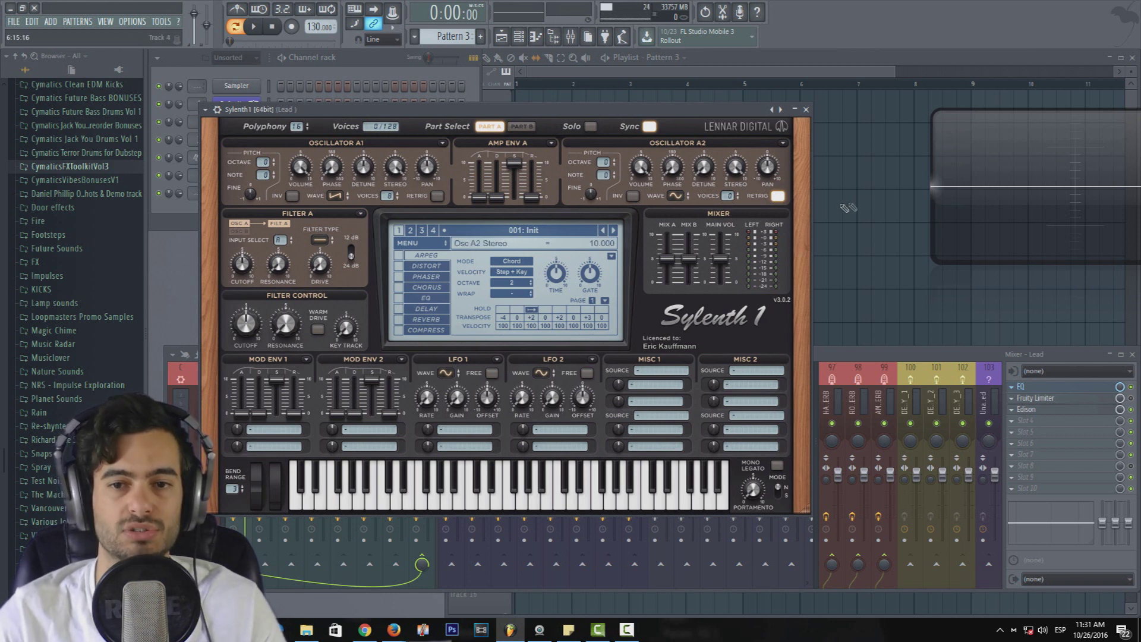
left_click_drag(727, 195, 729, 2)
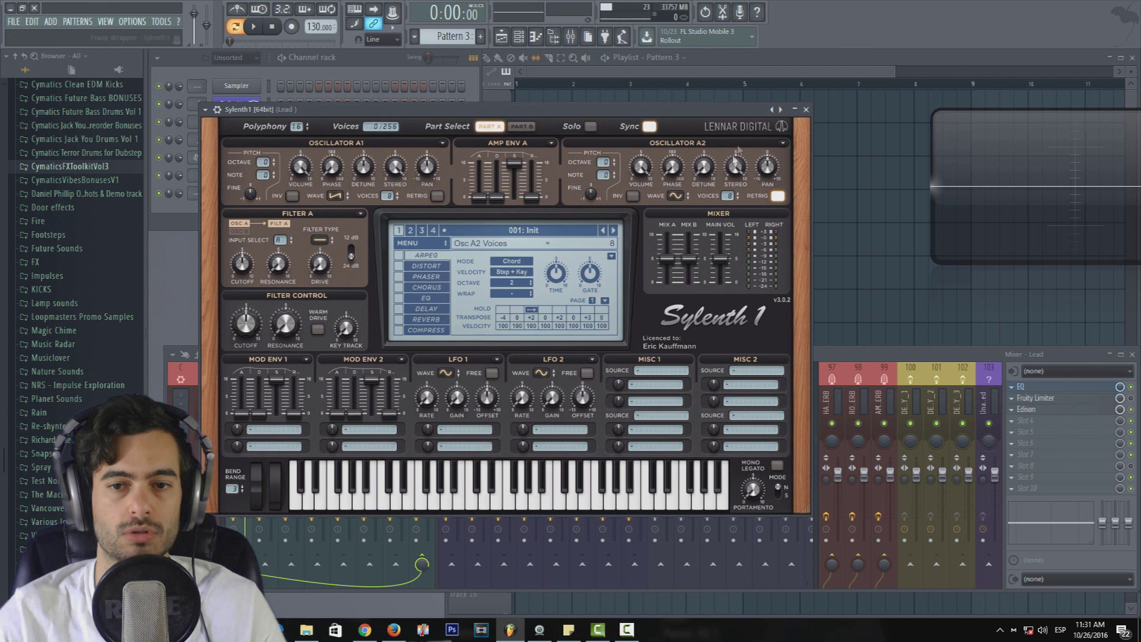
Raise Part B's oscillators B1 and B2 to 8 voices each and play a test note.
left_click(521, 126)
left_click_drag(387, 195, 423, 5)
left_click_drag(729, 195, 728, 6)
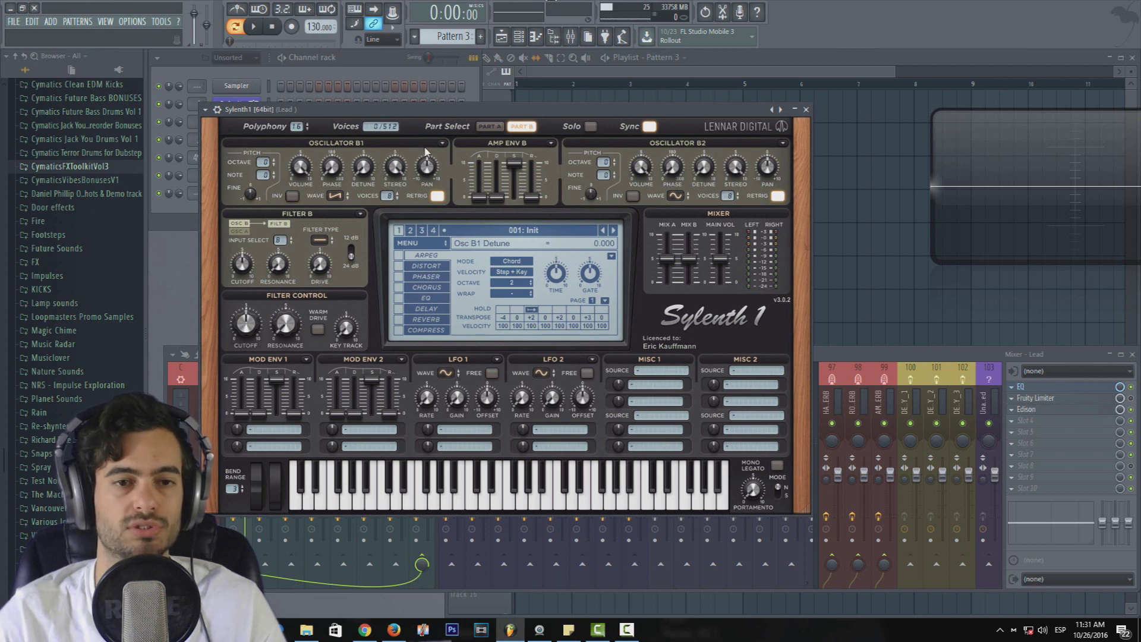
left_click(419, 504)
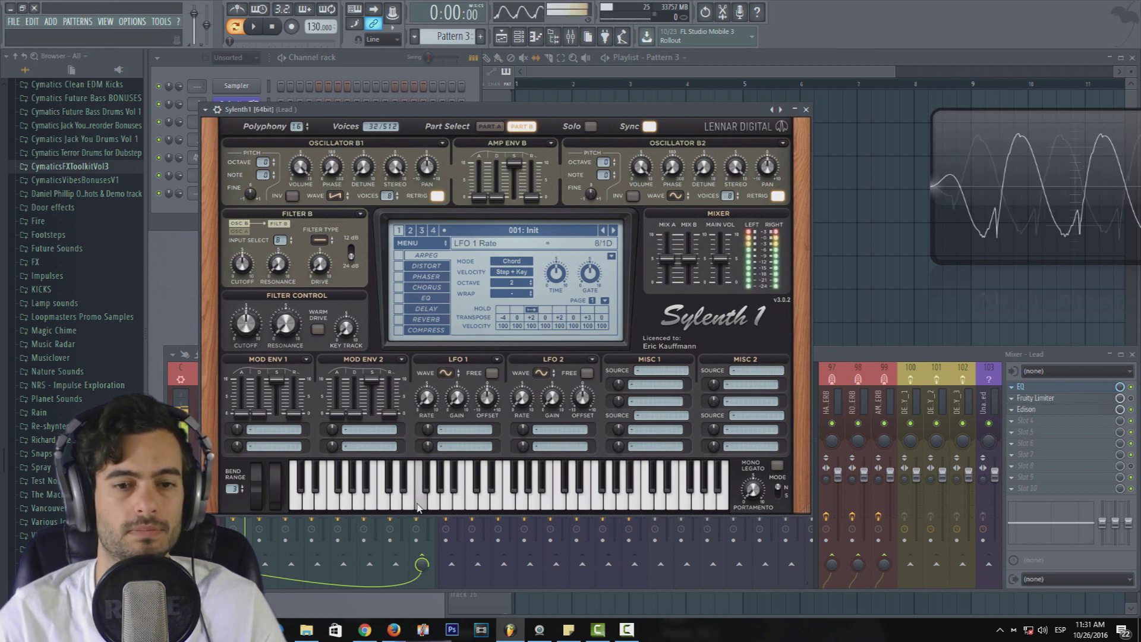
Play a note for comparison, reduce the voices of oscillators B2 and B1 to 0, and play another note.
left_click(490, 126)
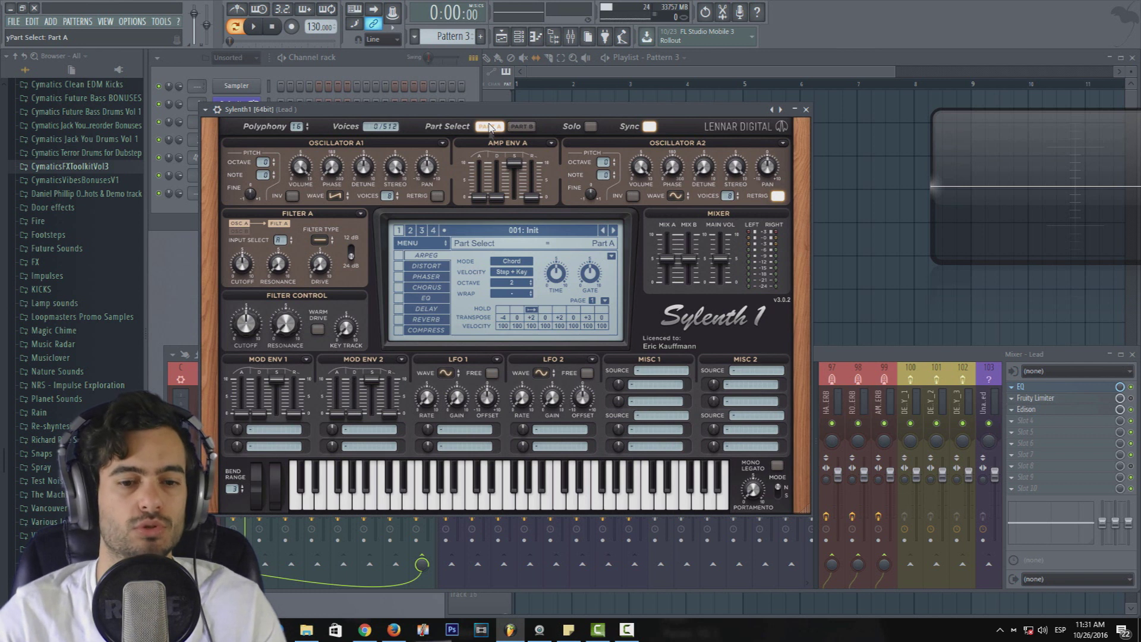
left_click(419, 508)
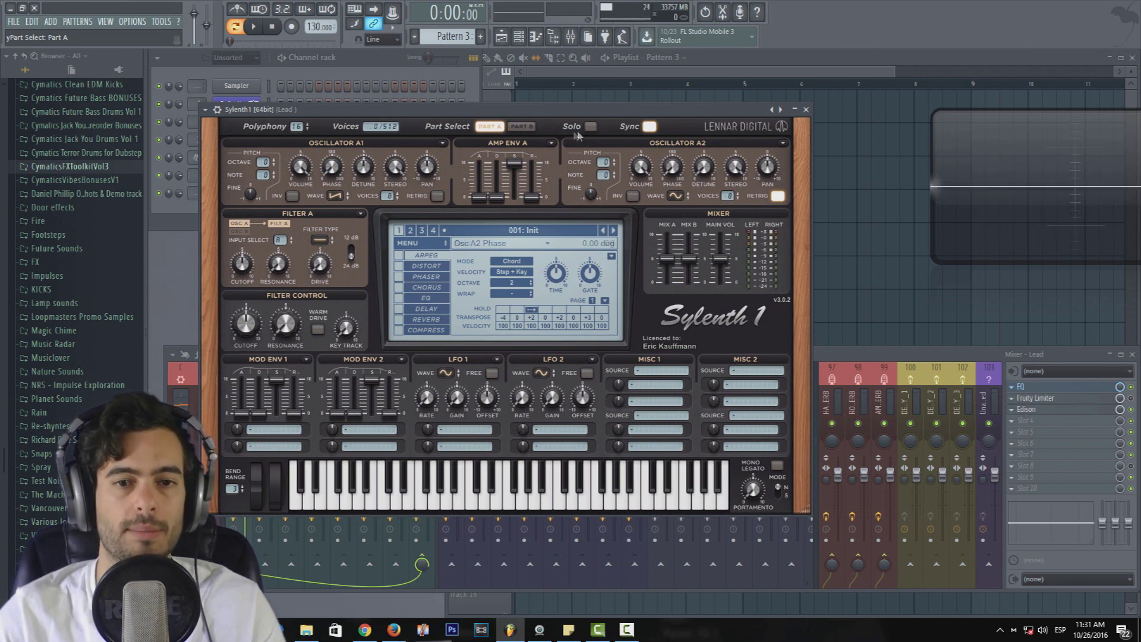
left_click(522, 126)
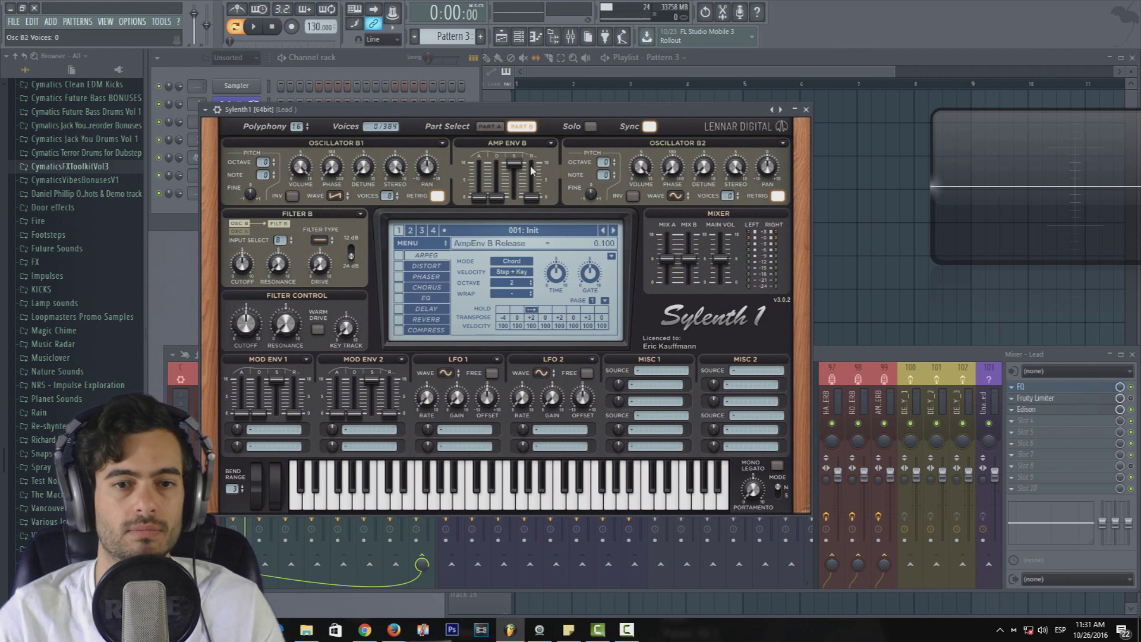
left_click_drag(388, 196, 398, 376)
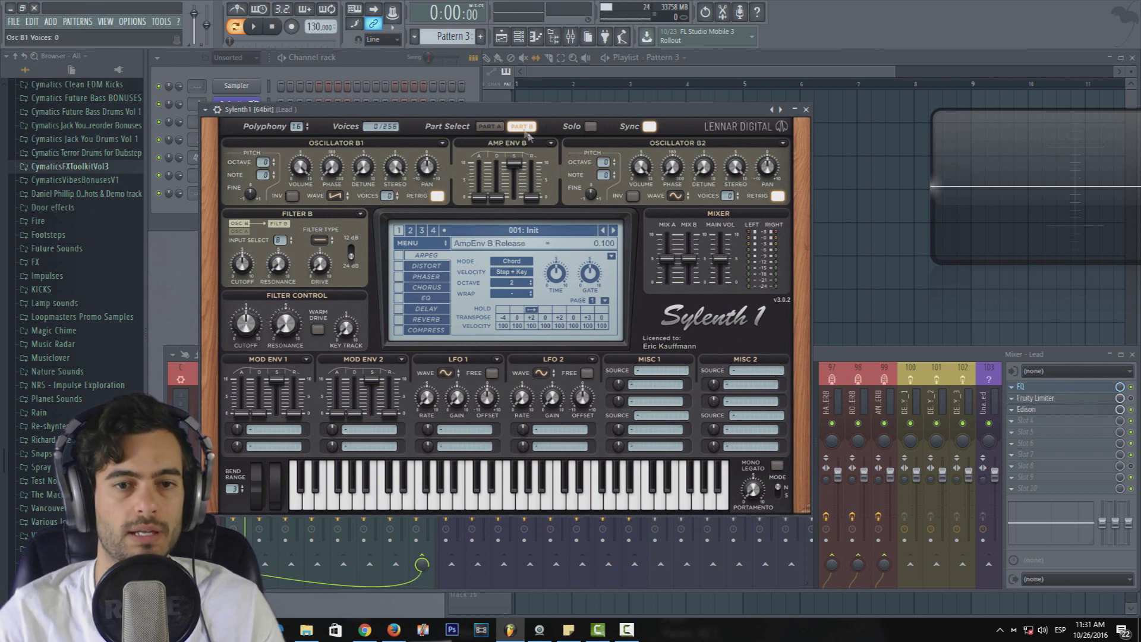
left_click(489, 126)
left_click(467, 505)
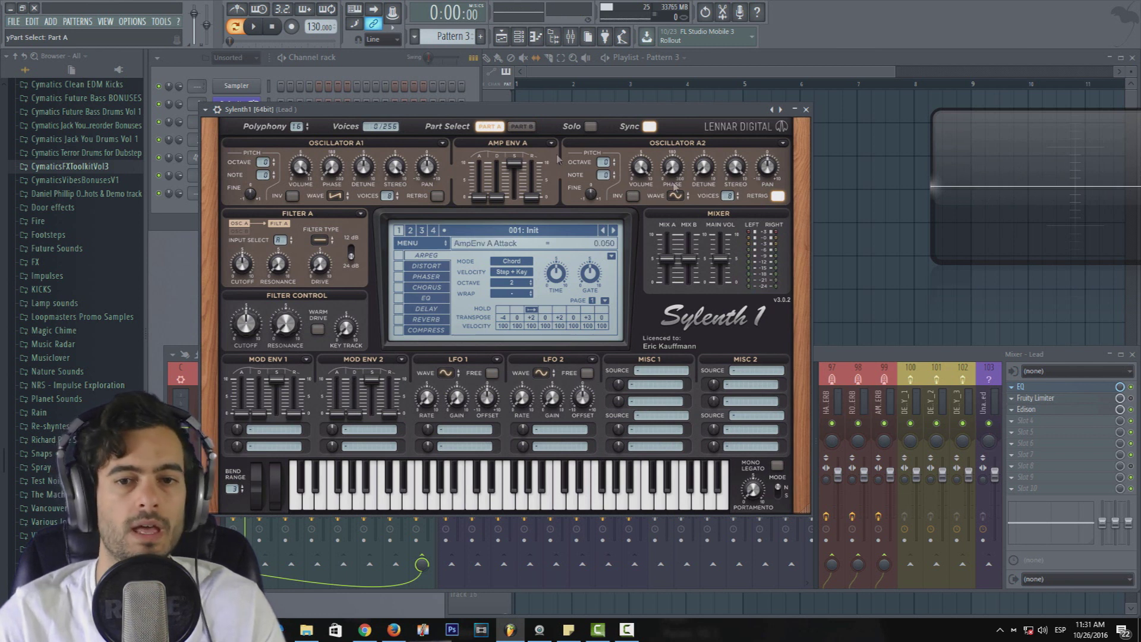
Reduce oscillator A2 to 0 voices and oscillator A1 to 1 voice, playing a note to compare.
left_click_drag(727, 196, 718, 378)
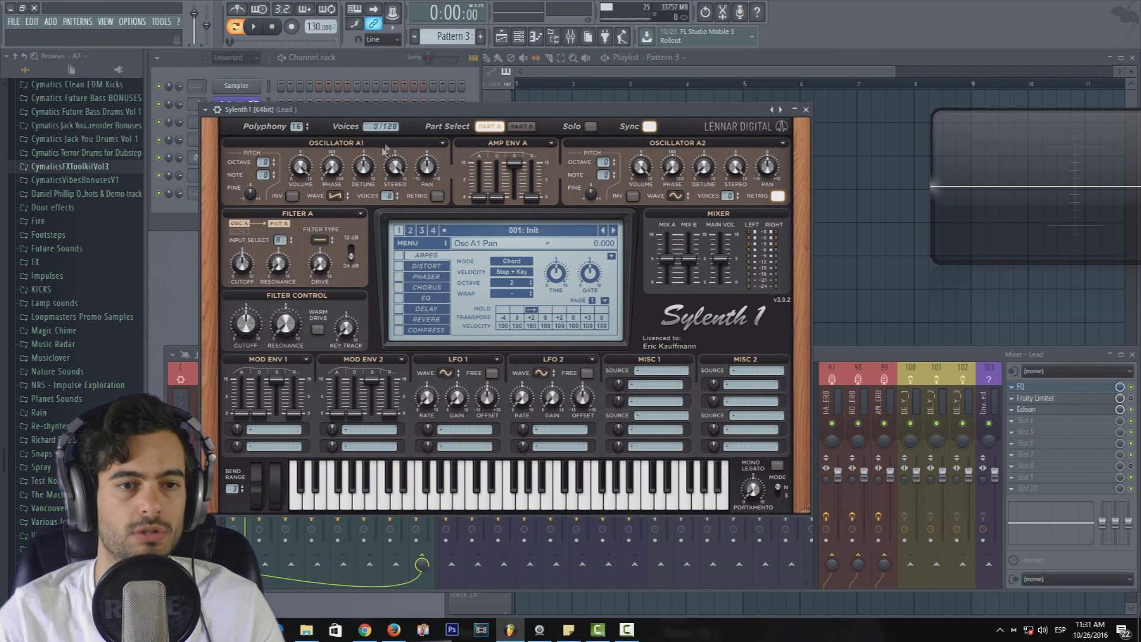
left_click(419, 506)
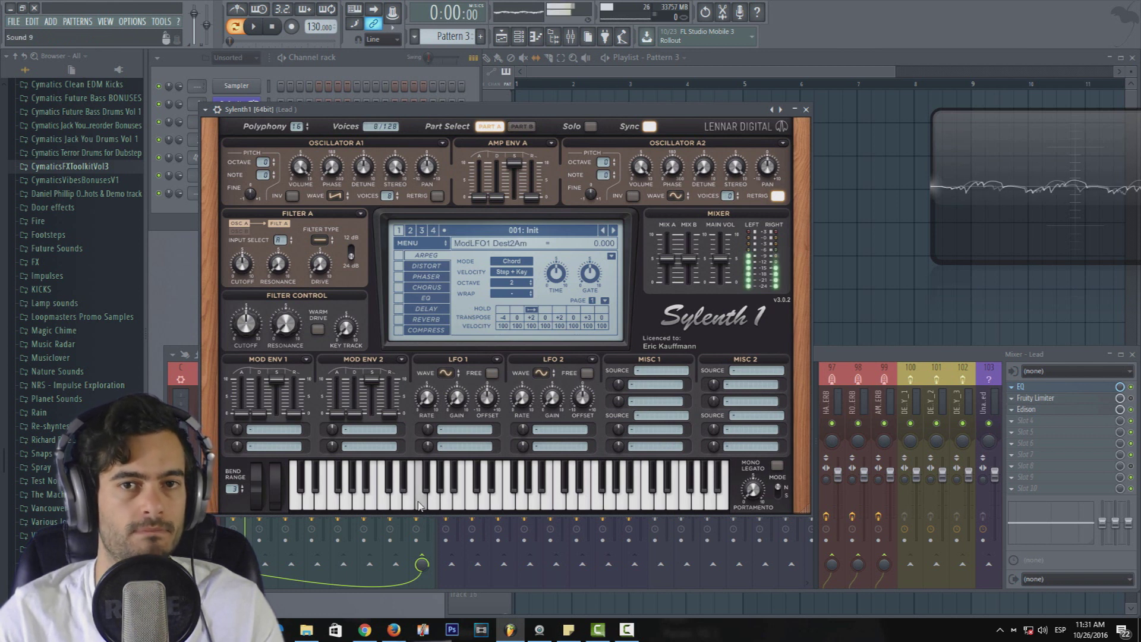
left_click_drag(388, 198, 386, 303)
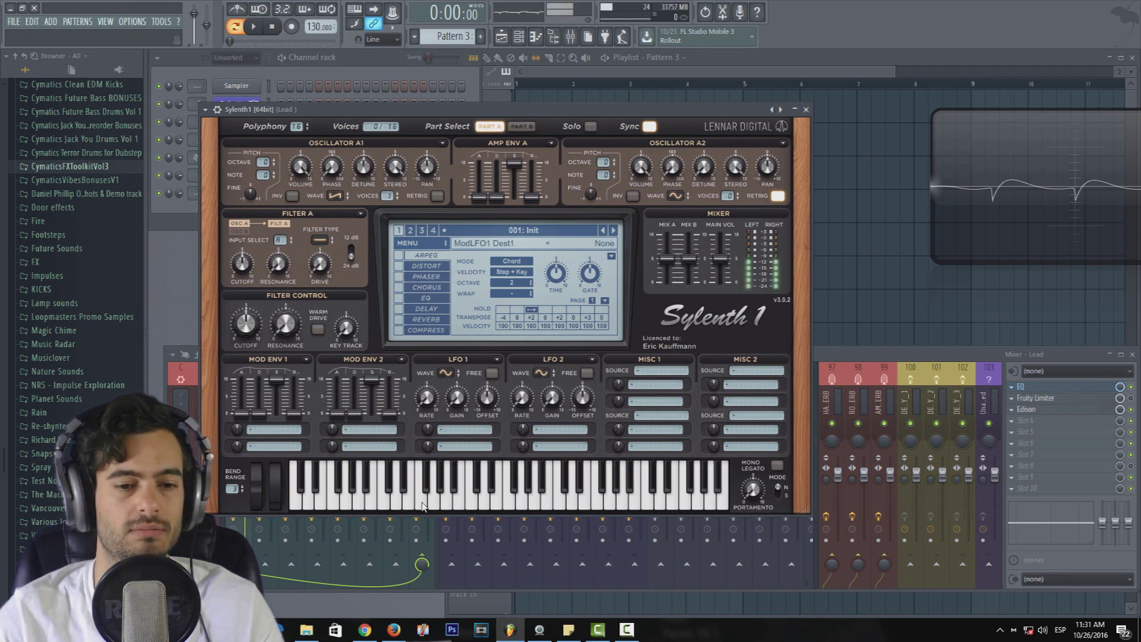
Set the polyphony to 3 and play a test note.
scroll(297, 127, "down", 9)
left_click_drag(293, 260, 286, 304)
left_click(422, 501)
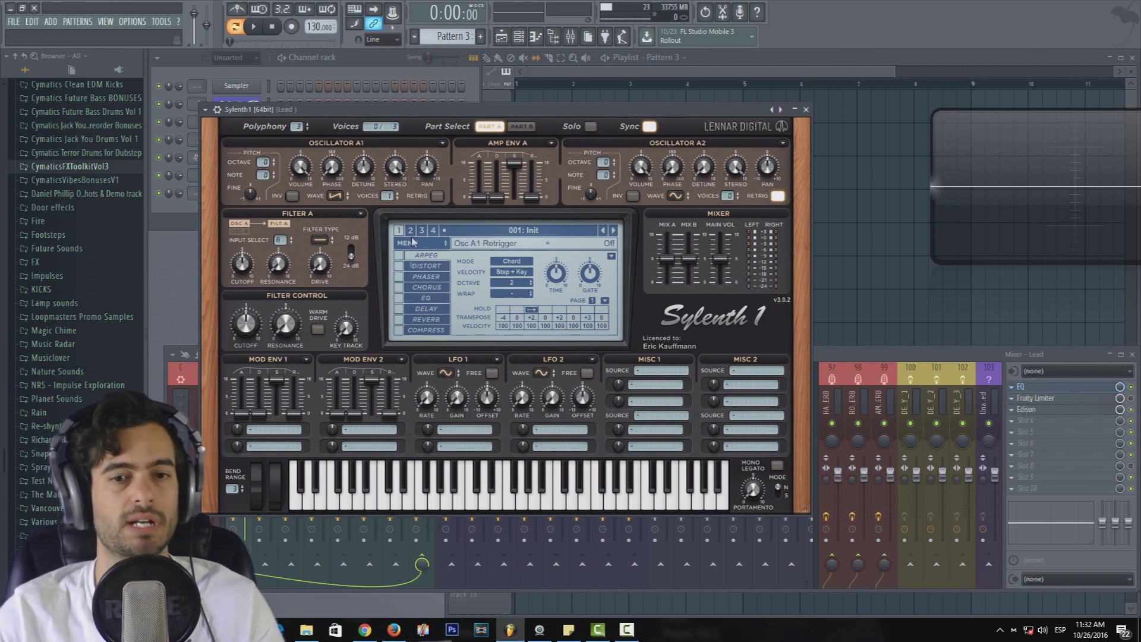
Switch Solo on and off again, and turn Sync off.
left_click(590, 127)
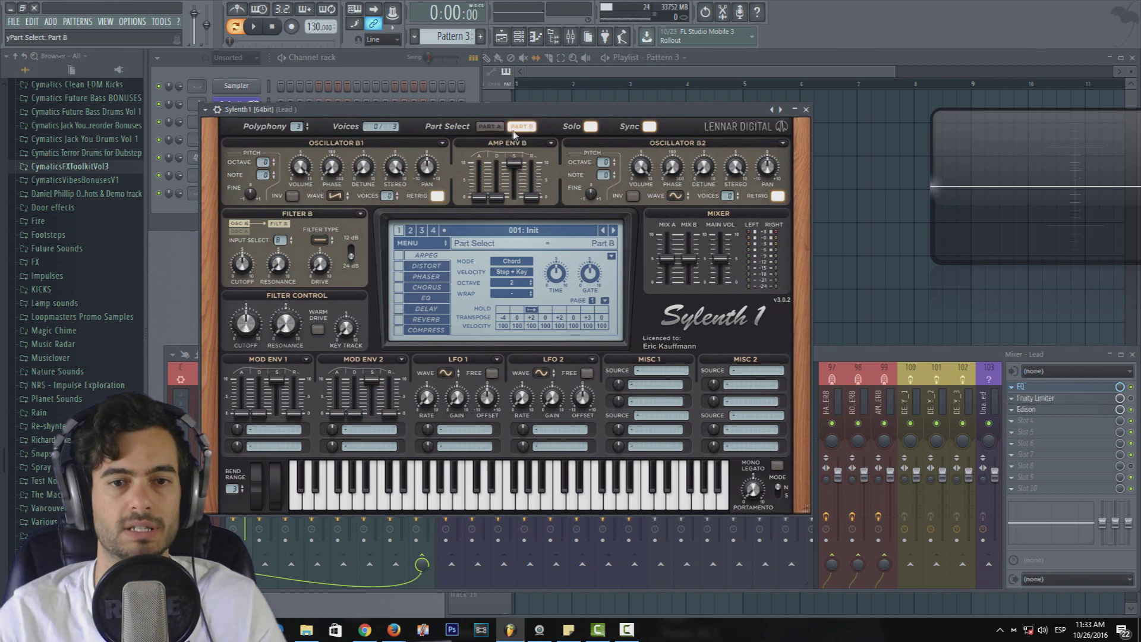
left_click(590, 127)
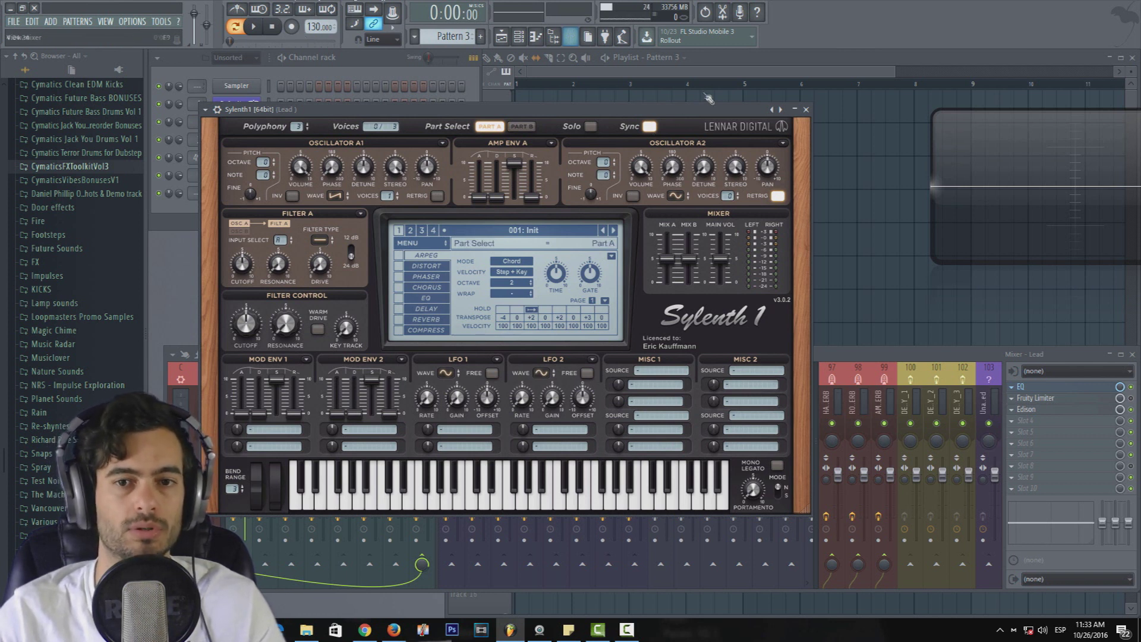
left_click(649, 126)
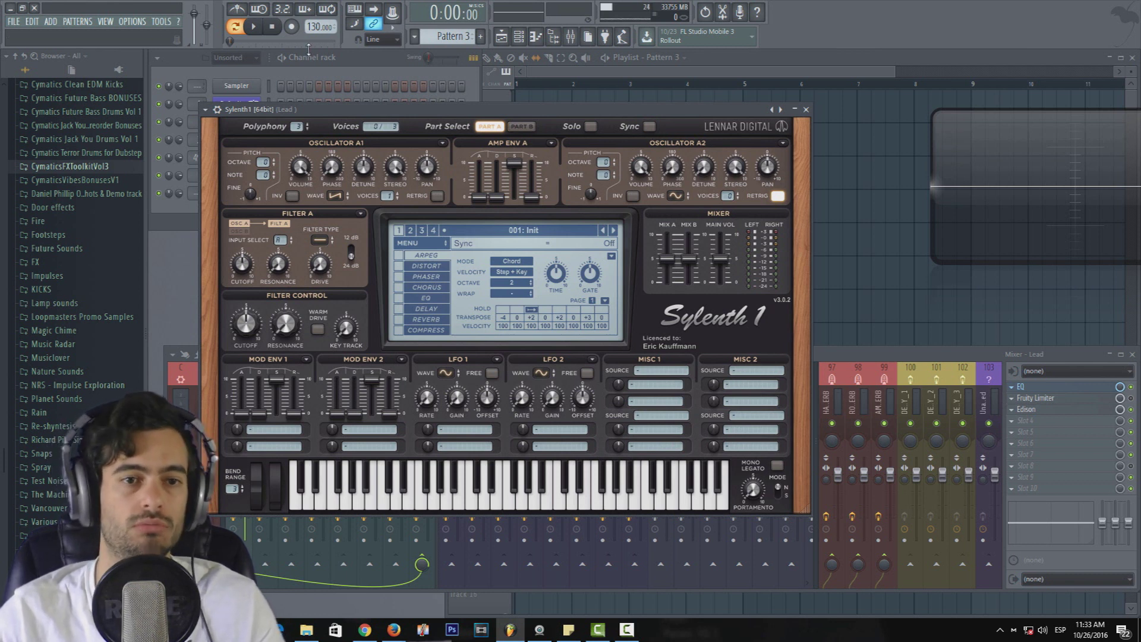
Look through Sylenth1's effect pages from distortion through phaser, chorus, EQ, delay and reverb to the compressor.
left_click(434, 266)
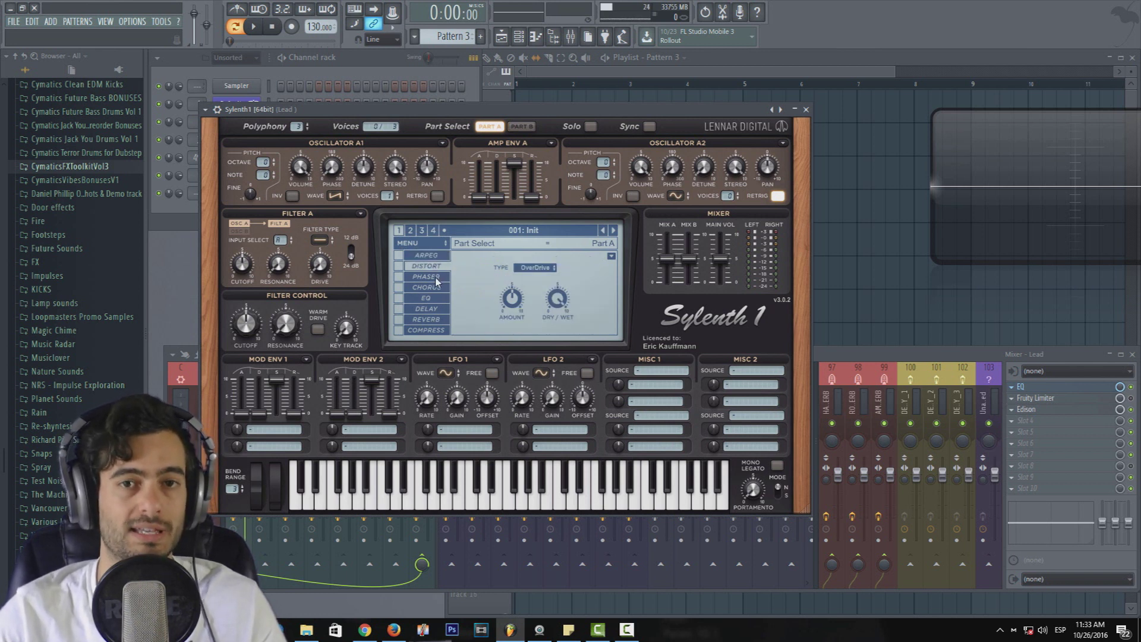
left_click(432, 277)
left_click(431, 288)
left_click(432, 304)
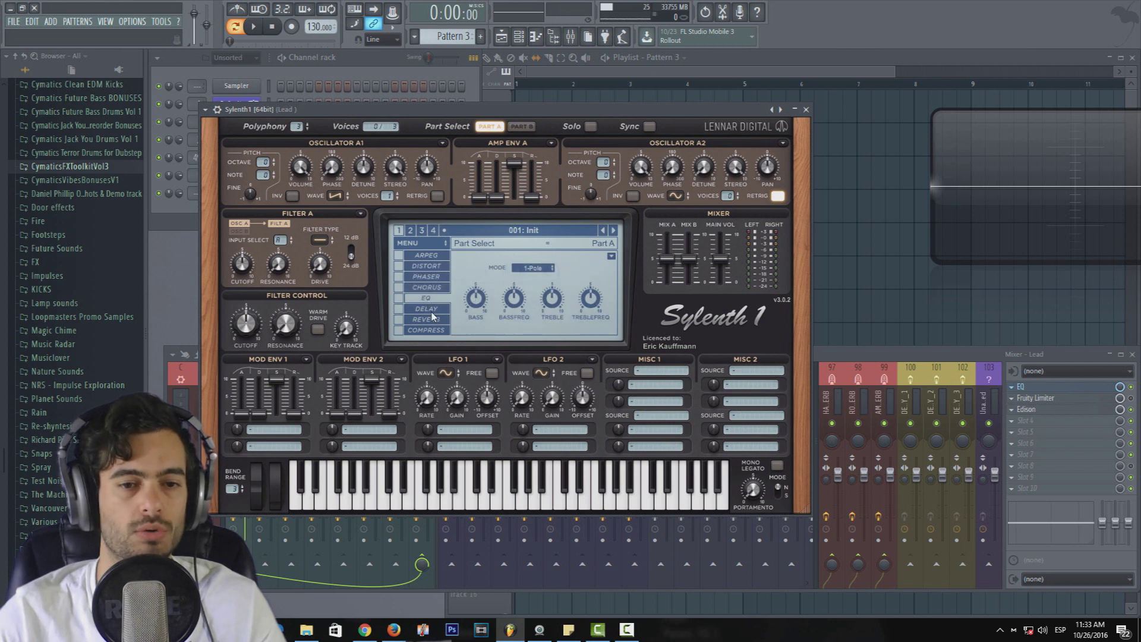
left_click(432, 311)
left_click(431, 320)
left_click(432, 331)
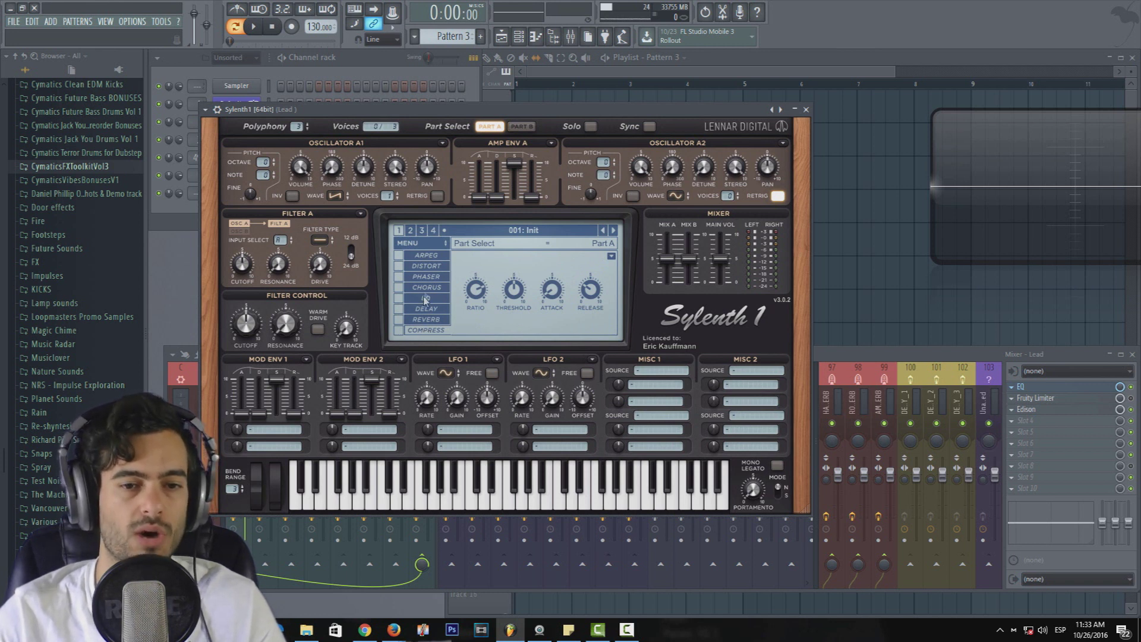
left_click(422, 310)
left_click(424, 330)
Move the Sylenth1 window aside and open the Serum channel's FX section.
left_click_drag(337, 110, 697, 93)
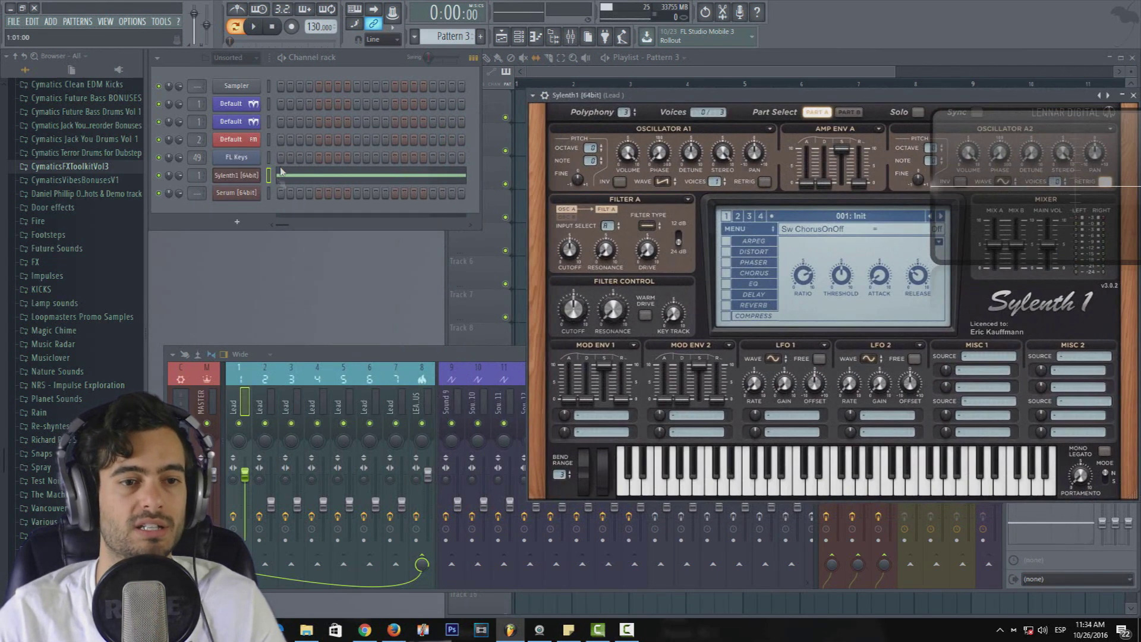
left_click(245, 193)
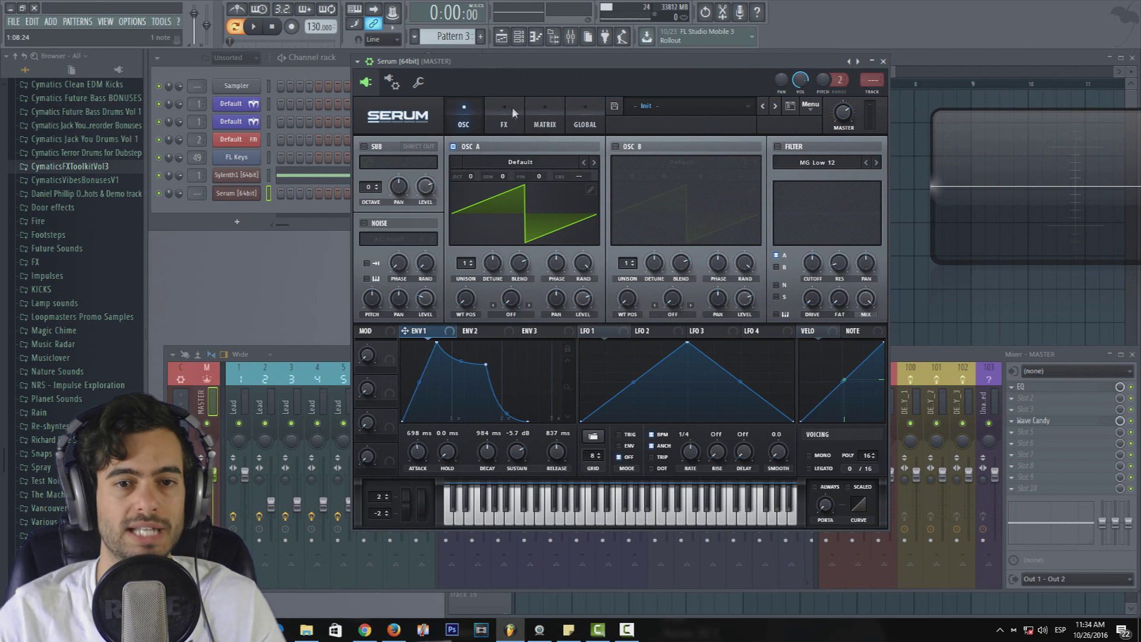
left_click(513, 112)
left_click_drag(503, 62, 428, 110)
Enable Serum's compressor with the chorus moved below it in the effects order, and close Serum.
left_click_drag(328, 269, 324, 291)
left_click(293, 303)
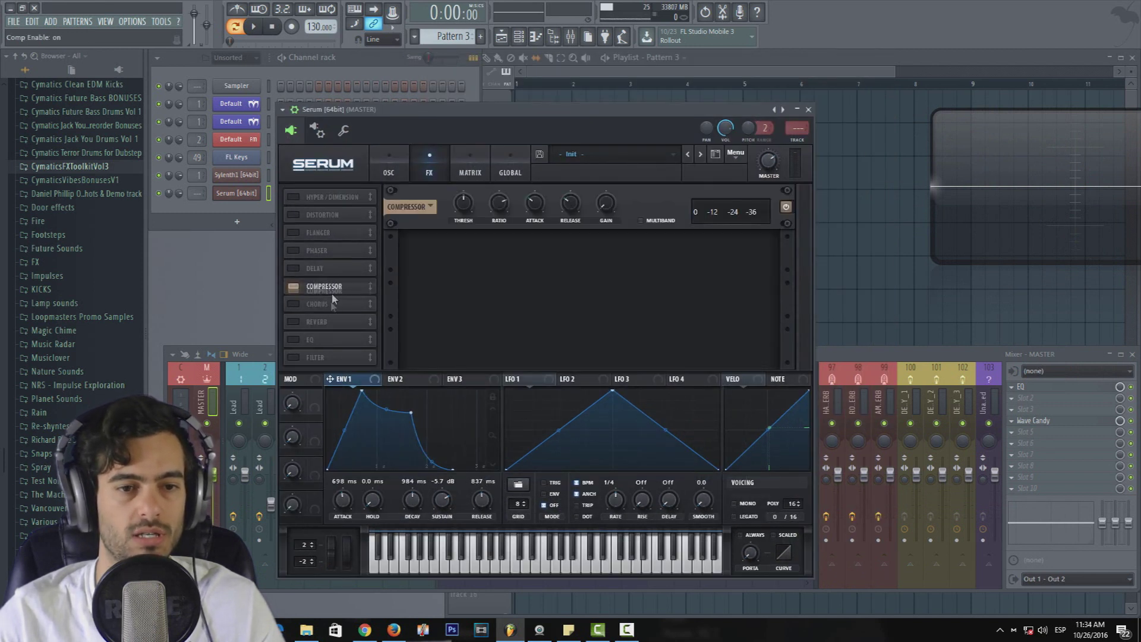
left_click(808, 109)
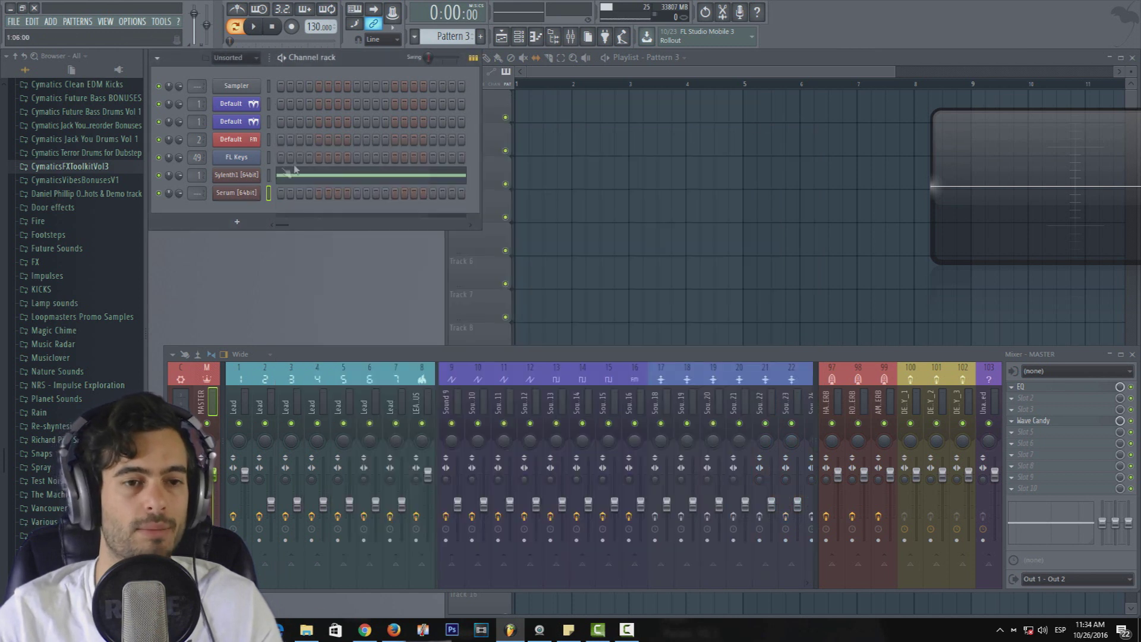
Reopen Sylenth1 and view its distortion and arpeggiator pages.
left_click(257, 178)
left_click_drag(732, 116, 452, 125)
left_click(468, 268)
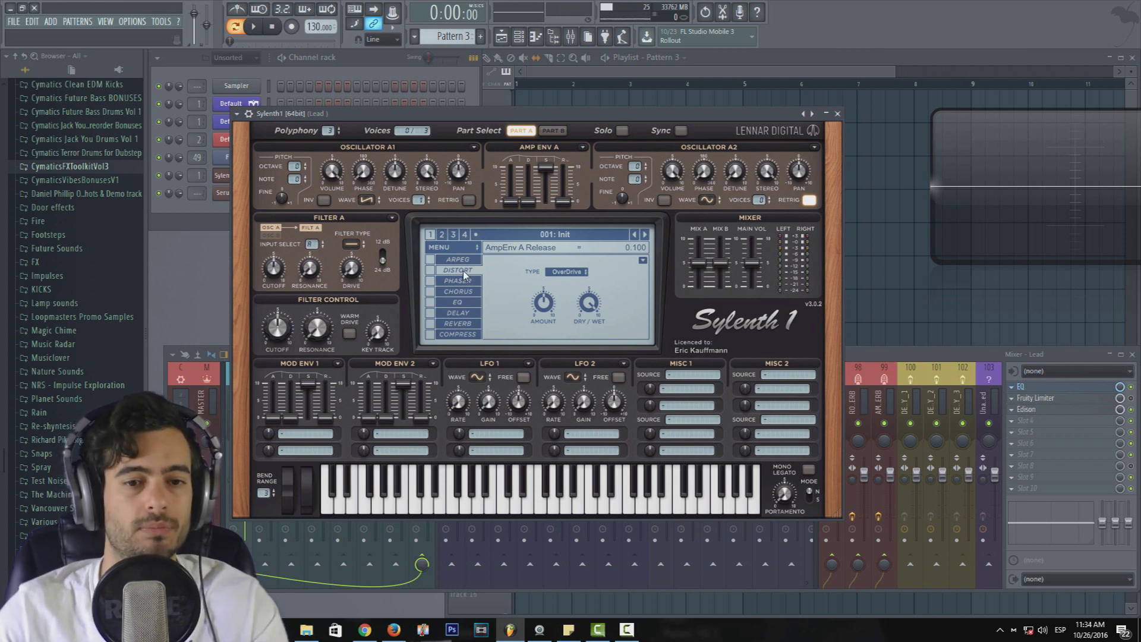
left_click(456, 260)
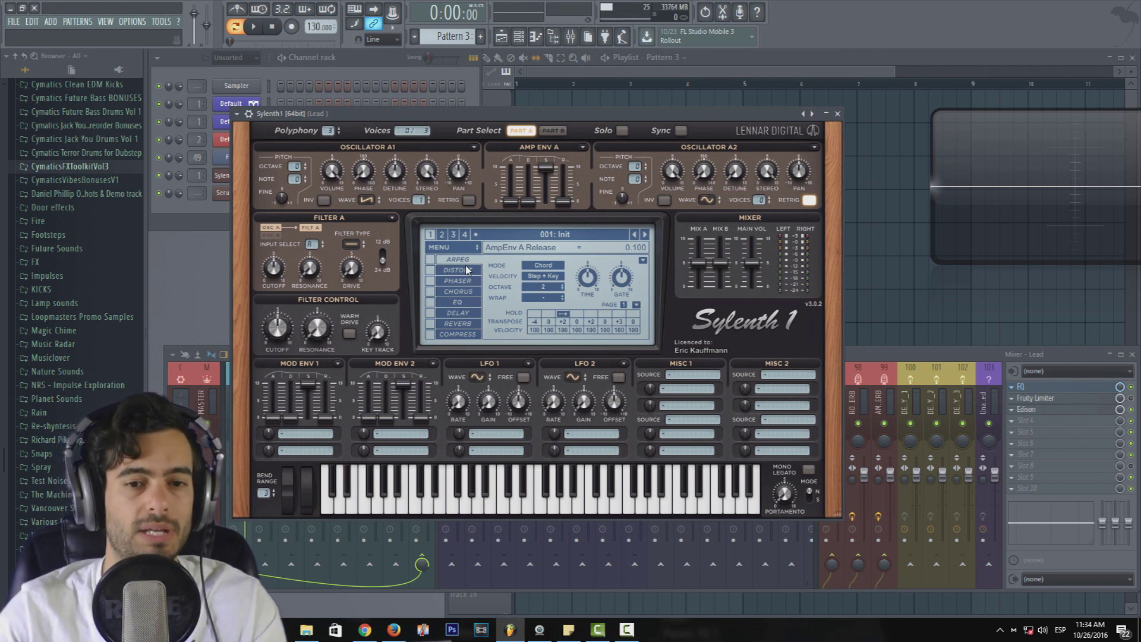
Add four-bar A5 and C6 notes above the F#5 note in Sylenth1's piano roll.
left_click(369, 60)
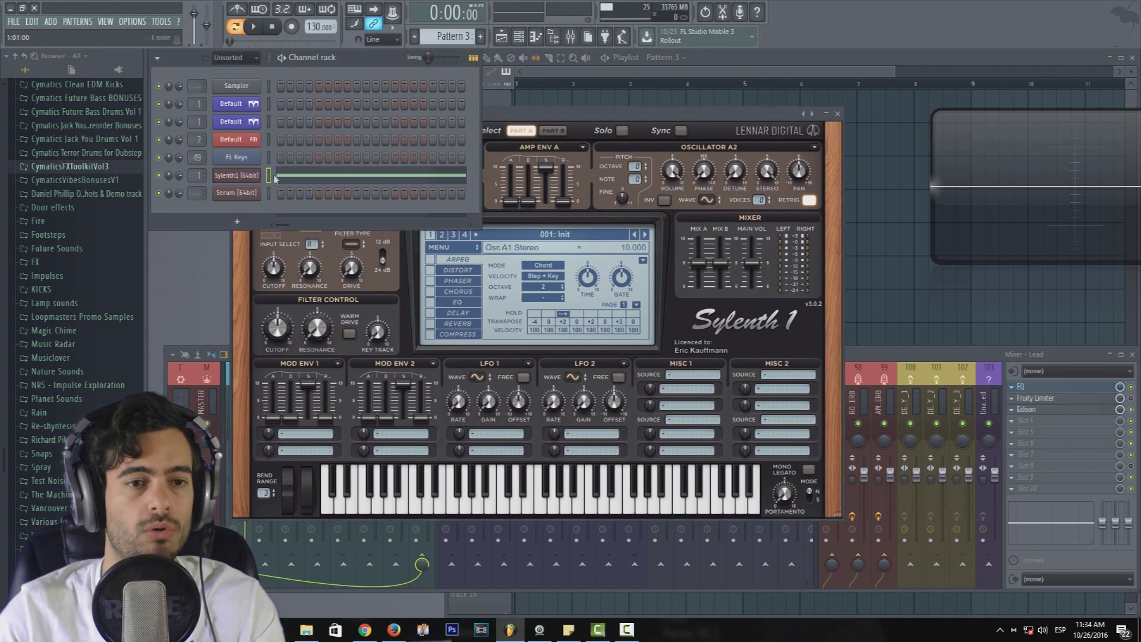
left_click(296, 176)
left_click_drag(576, 96, 833, 96)
left_click_drag(402, 245, 336, 218)
right_click(380, 226)
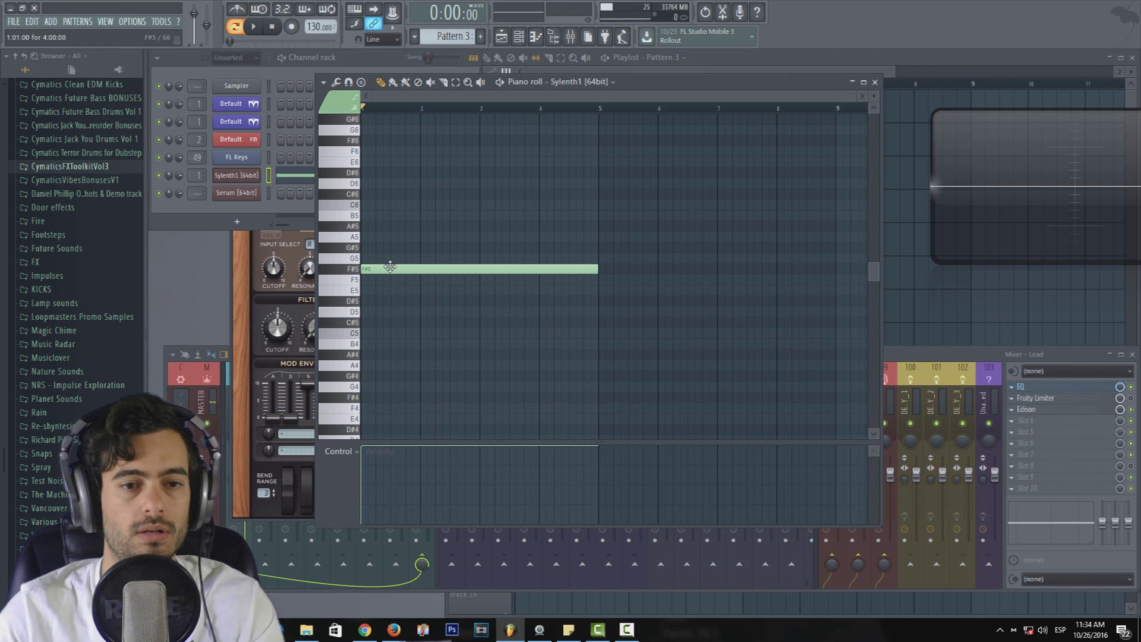
mouse_move(398, 238)
left_mouse_down()
mouse_move(356, 237)
mouse_move(342, 205)
left_mouse_up()
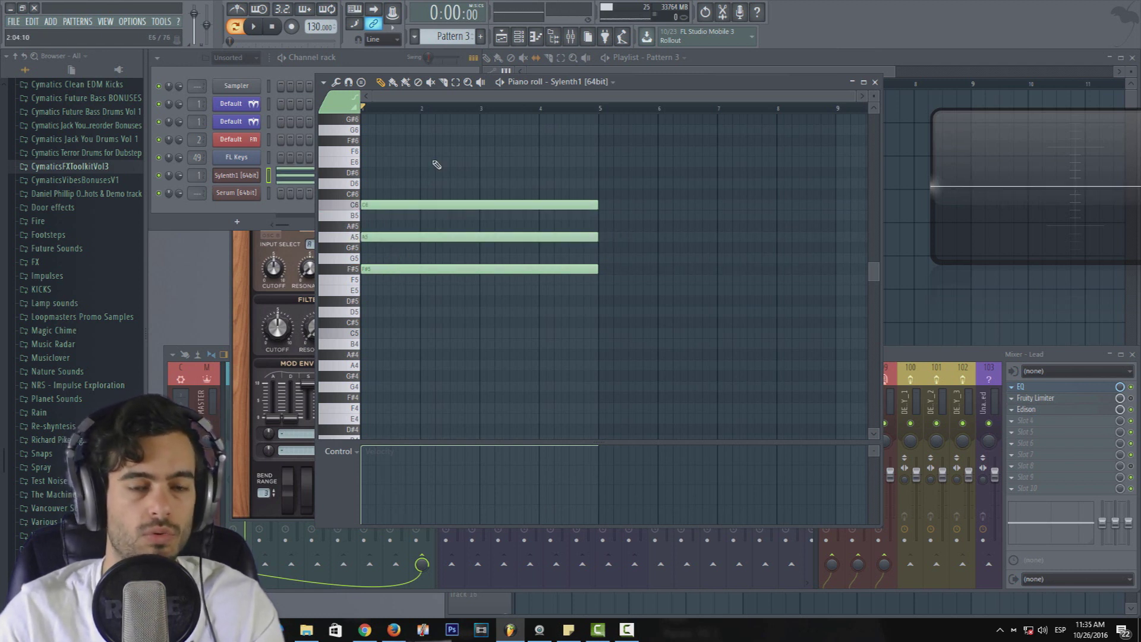
Preview the piano roll arpeggiator's Normal pattern on the chord, cancel it and close the piano roll.
key("alt+a")
left_click(253, 26)
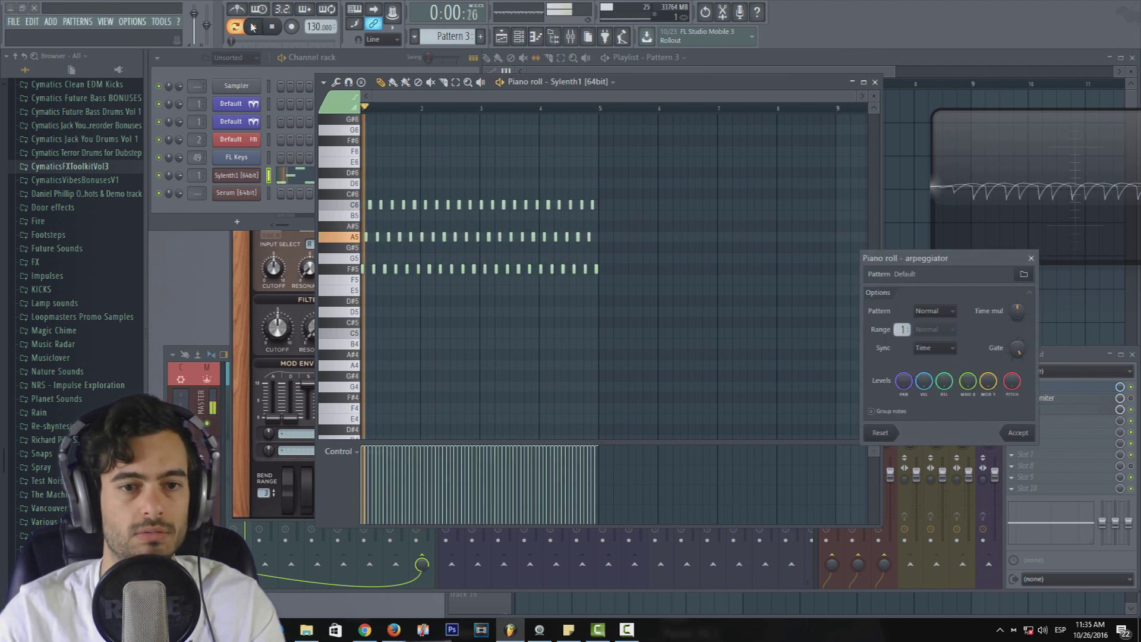
key("space")
left_click(1031, 258)
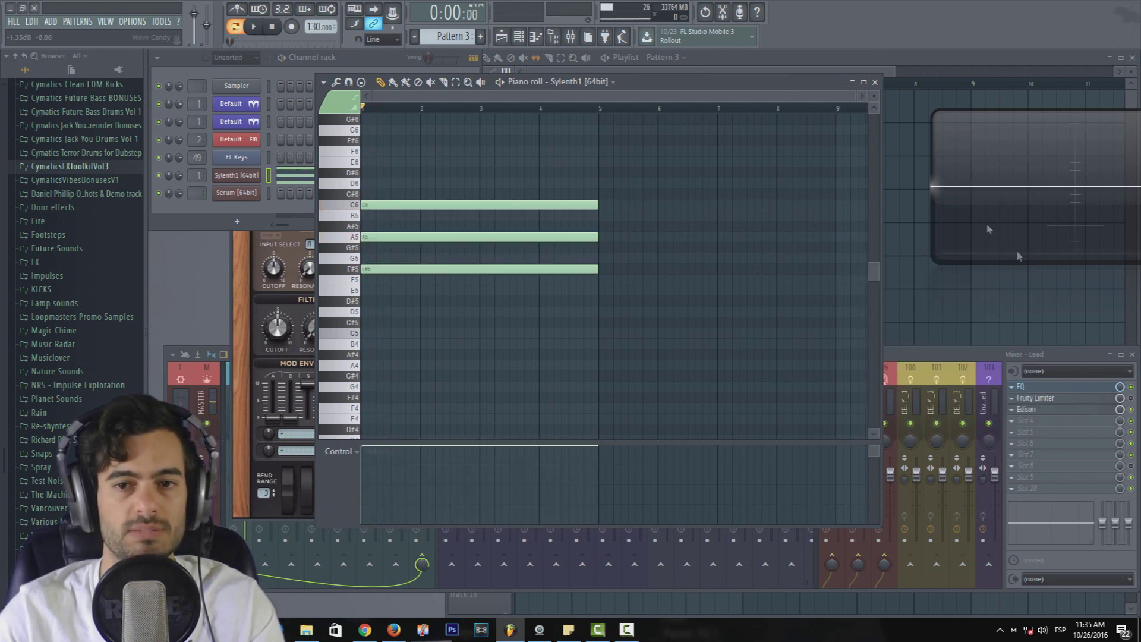
left_click(875, 82)
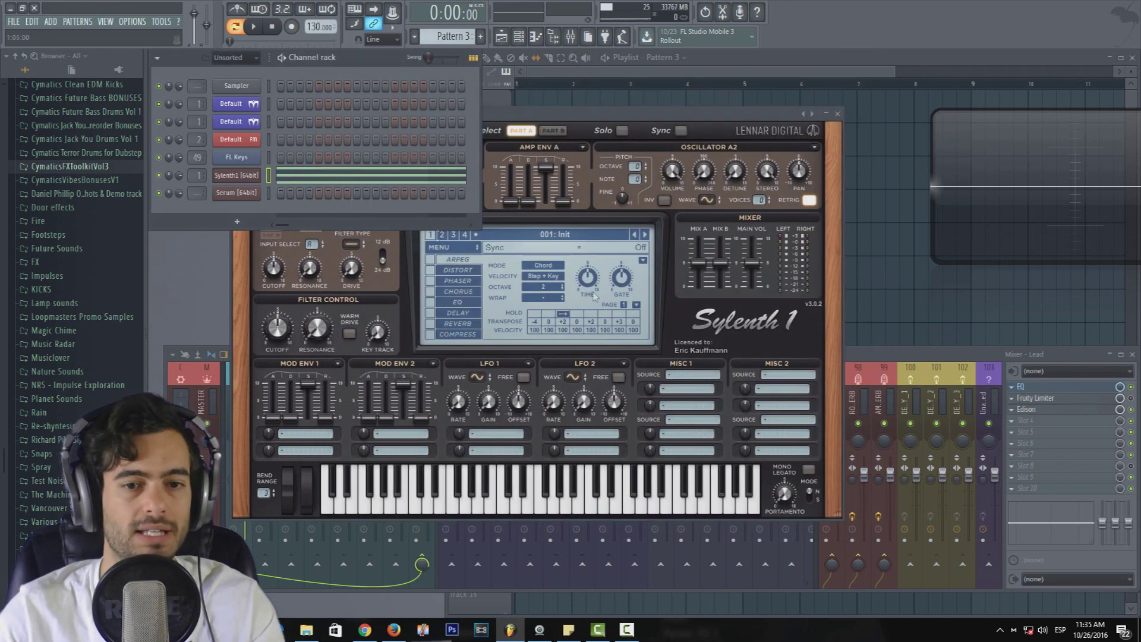
Show Sylenth1's distortion settings and enable the distortion effect.
left_click_drag(582, 125, 576, 119)
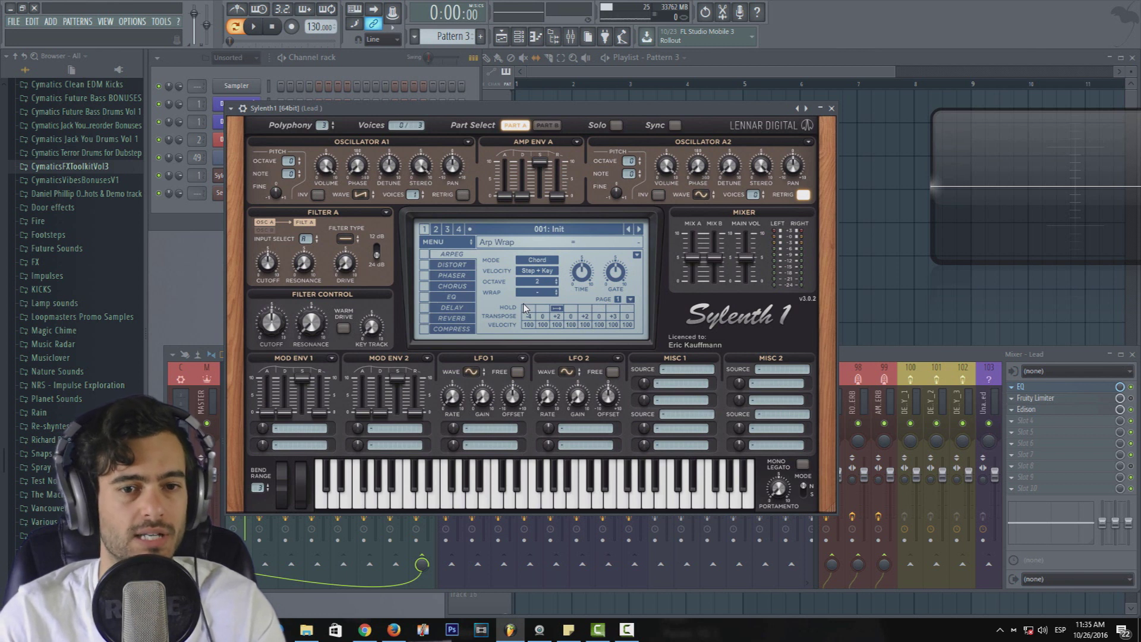
left_click(451, 264)
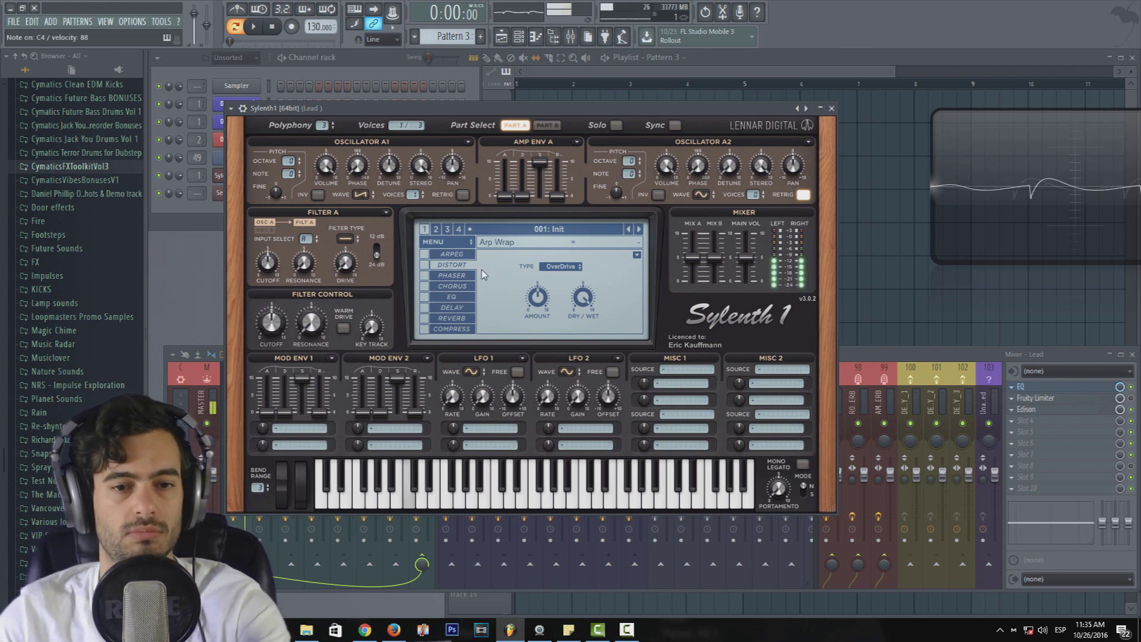
left_click(424, 265)
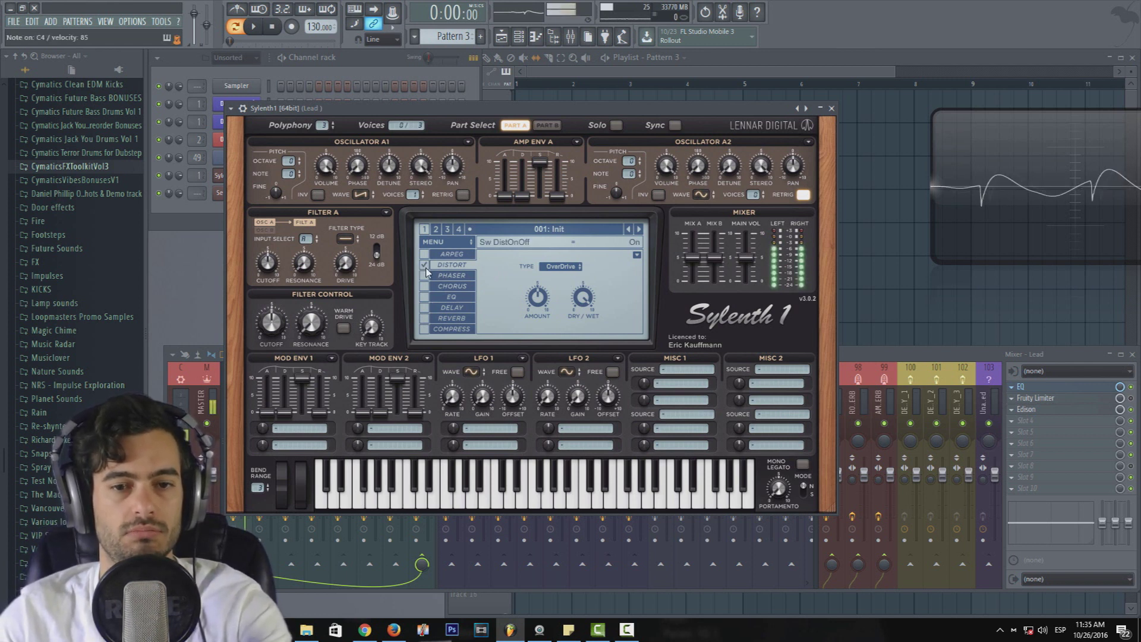
Audition several distortion types including Decimate, choose BitCrush and set the distortion amount to about 9.65.
left_click(560, 266)
left_click(573, 291)
left_click(561, 266)
left_click(570, 304)
left_click(560, 267)
left_click(569, 318)
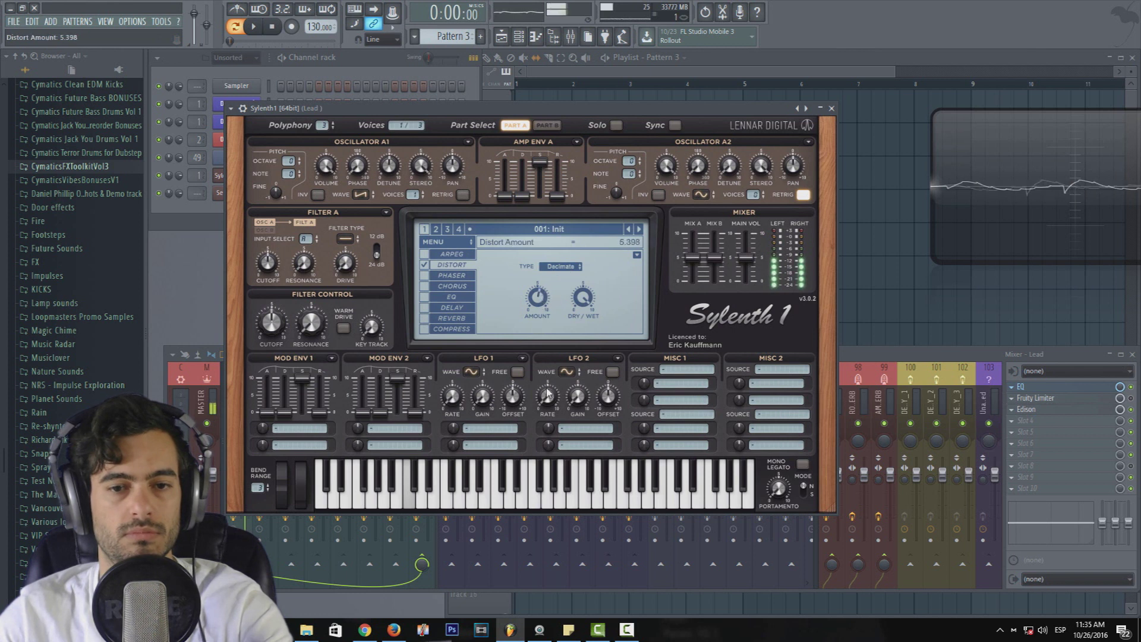
left_click(559, 266)
left_click(572, 324)
mouse_move(539, 299)
left_mouse_down()
mouse_move(547, 401)
mouse_move(528, 293)
left_mouse_up()
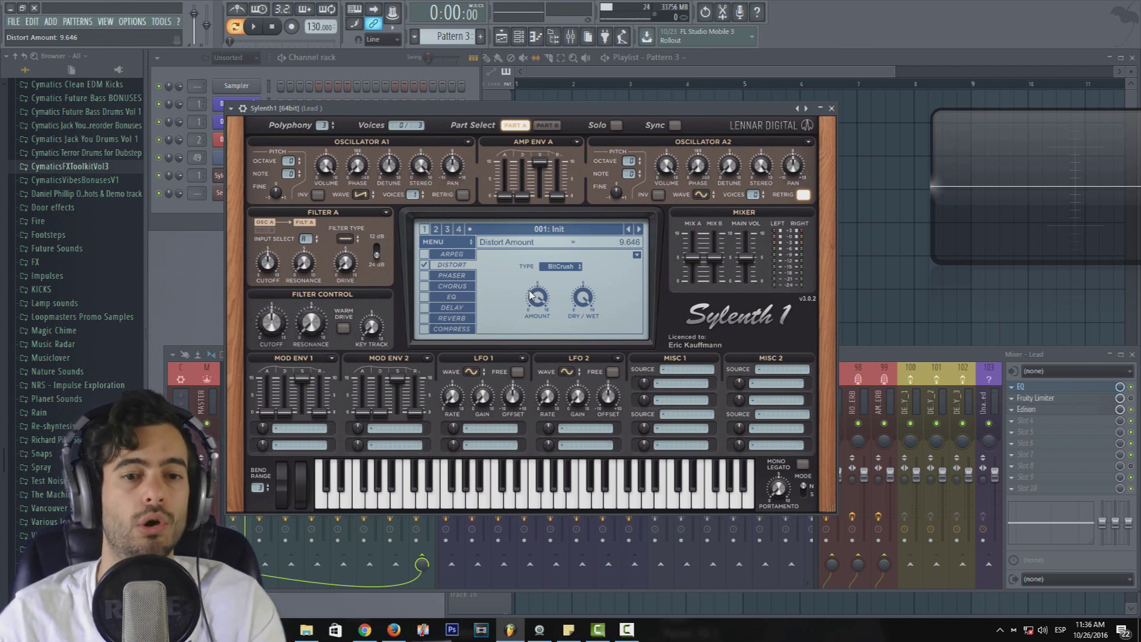
Turn off Sylenth1's distortion, enable the phaser and show the phaser settings.
left_click(425, 265)
left_click(425, 275)
left_click(447, 276)
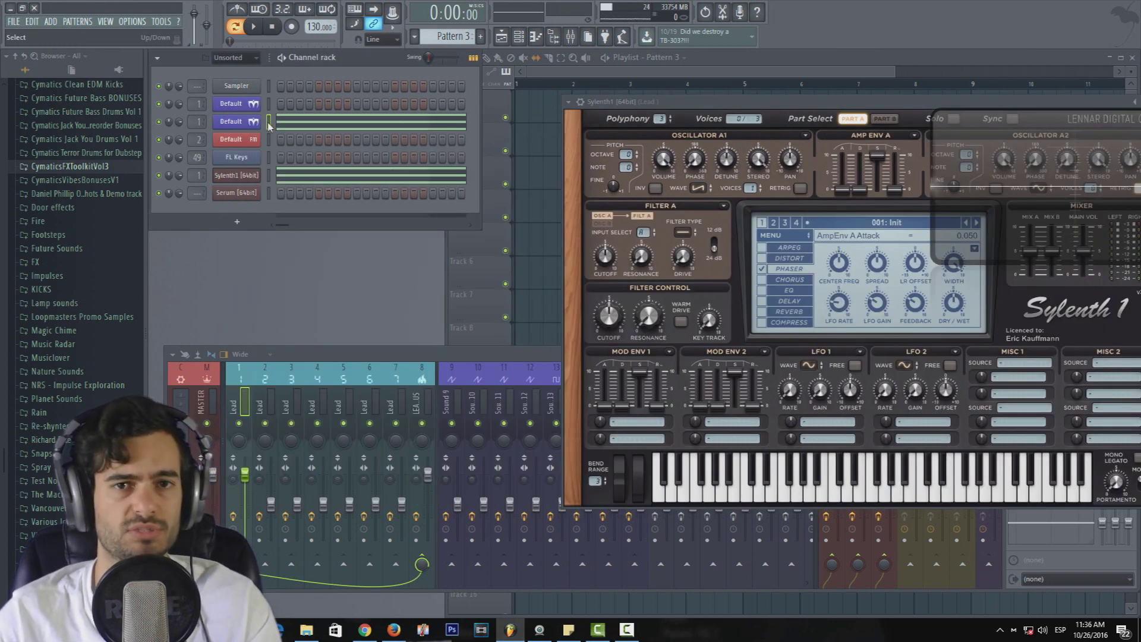
Mute the Sylenth1 channel and open the Harmor instrument on the second Default channel.
left_click(159, 175)
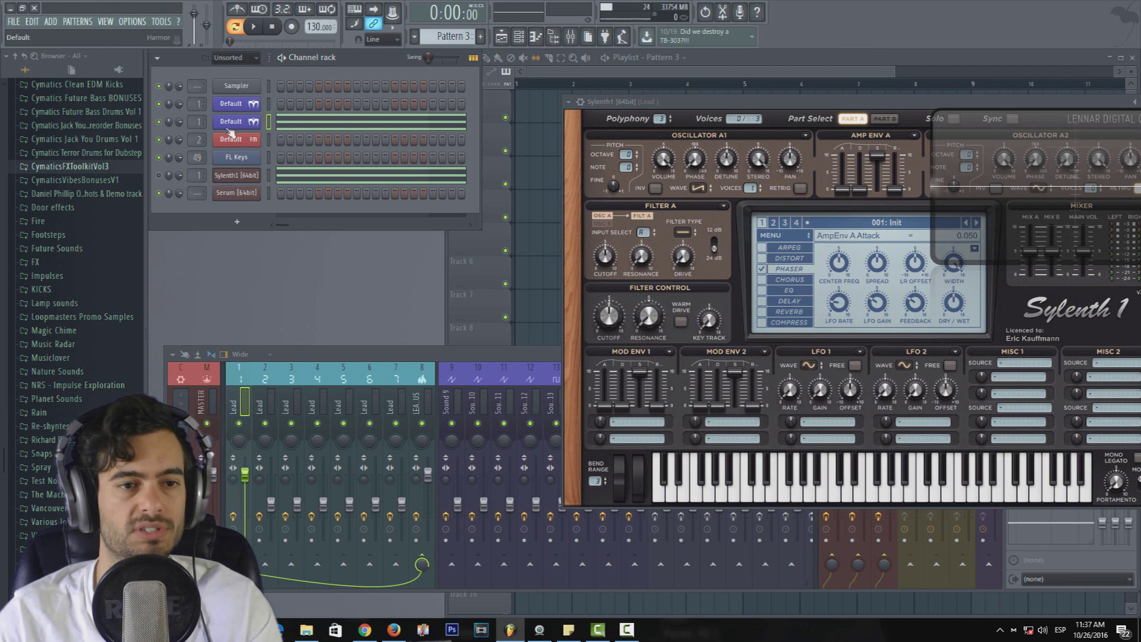
left_click(230, 124)
left_click_drag(536, 64, 418, 111)
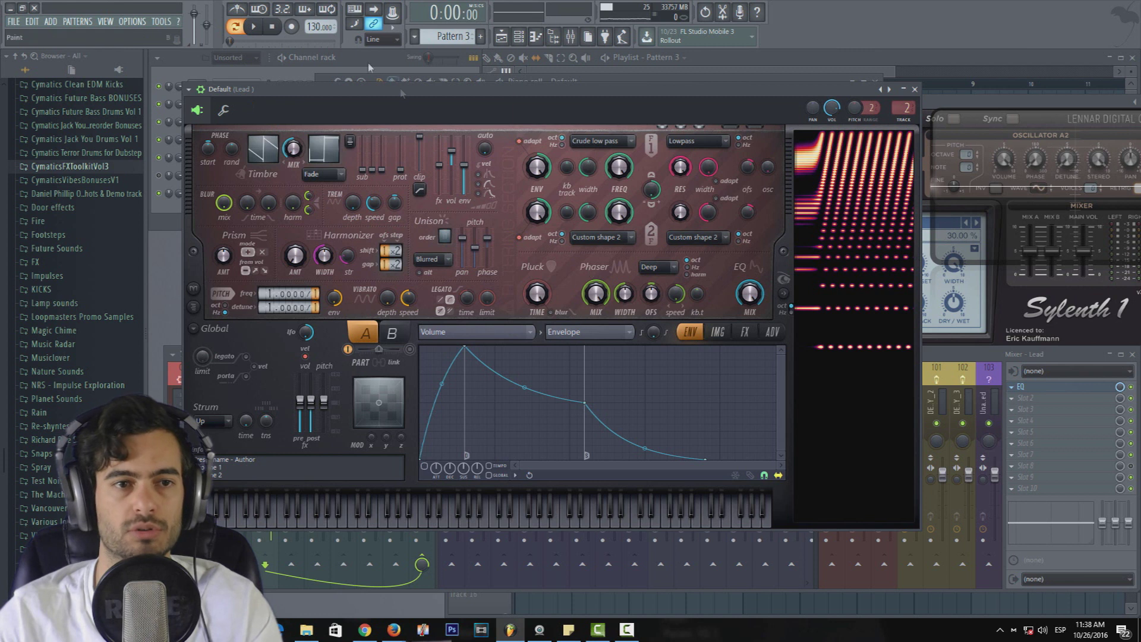
Audition the pattern through Harmor's phaser and change the phaser type to Condom.
left_click(253, 28)
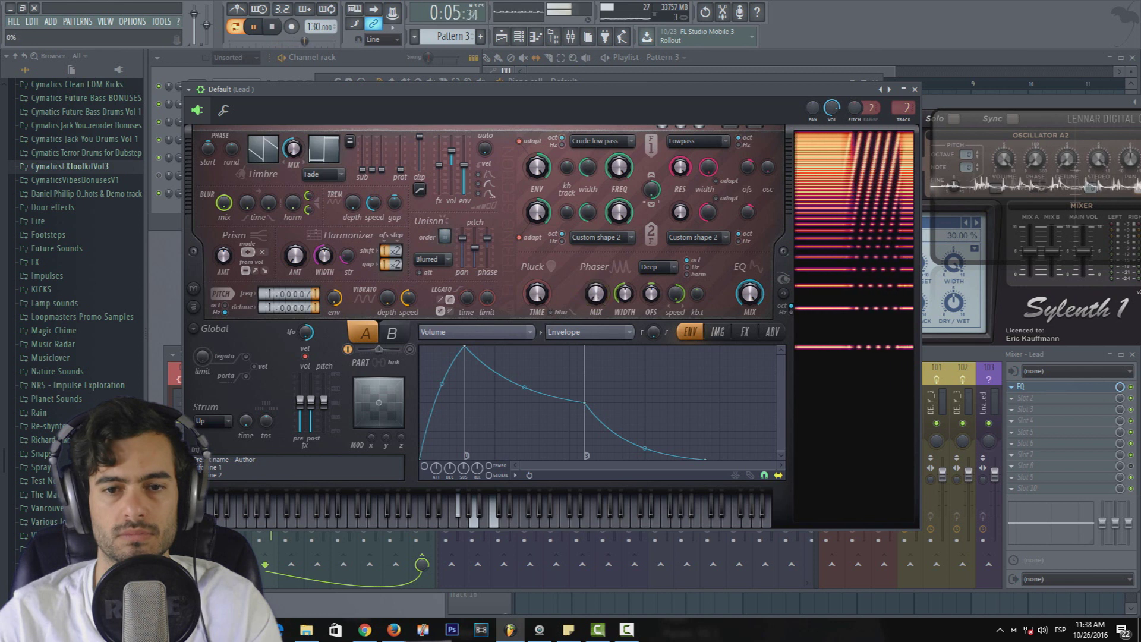
key("space")
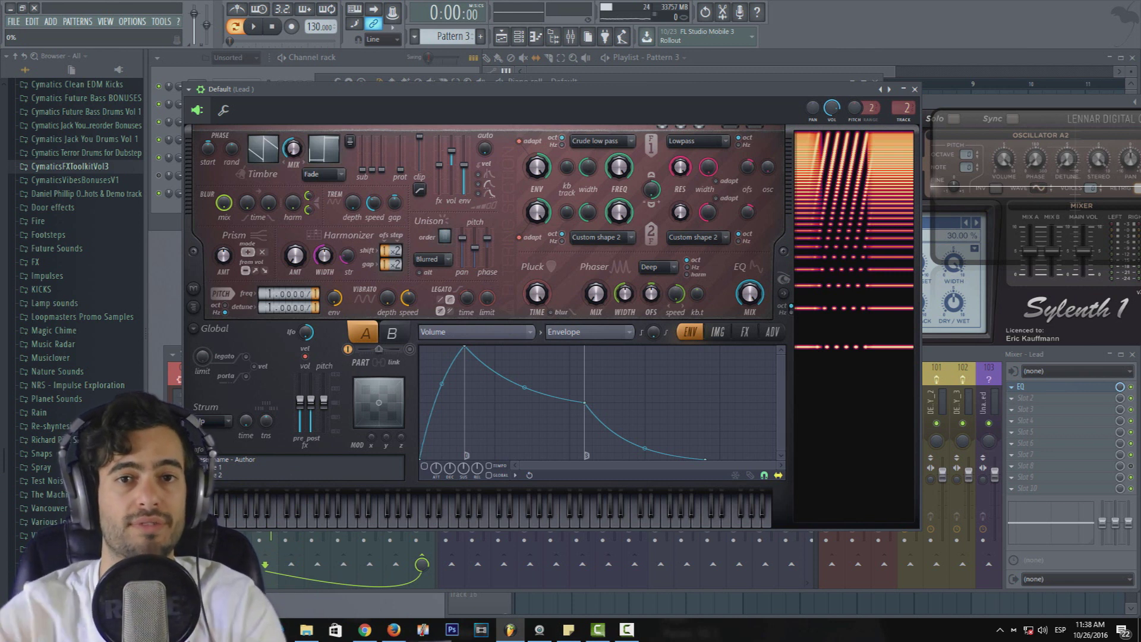
key("space")
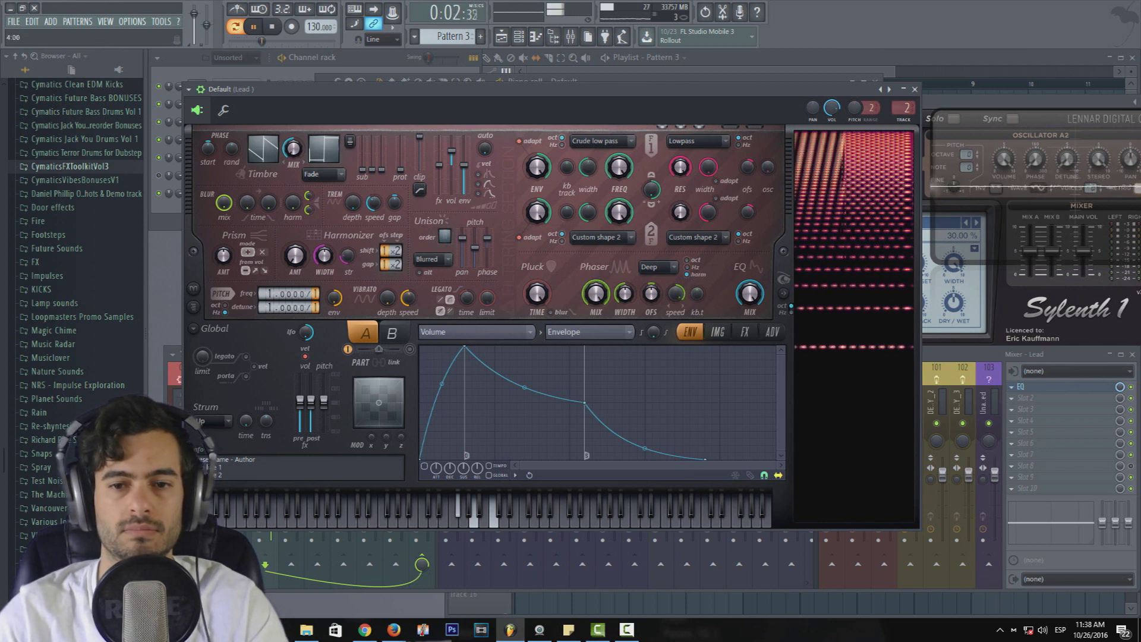
left_click(664, 266)
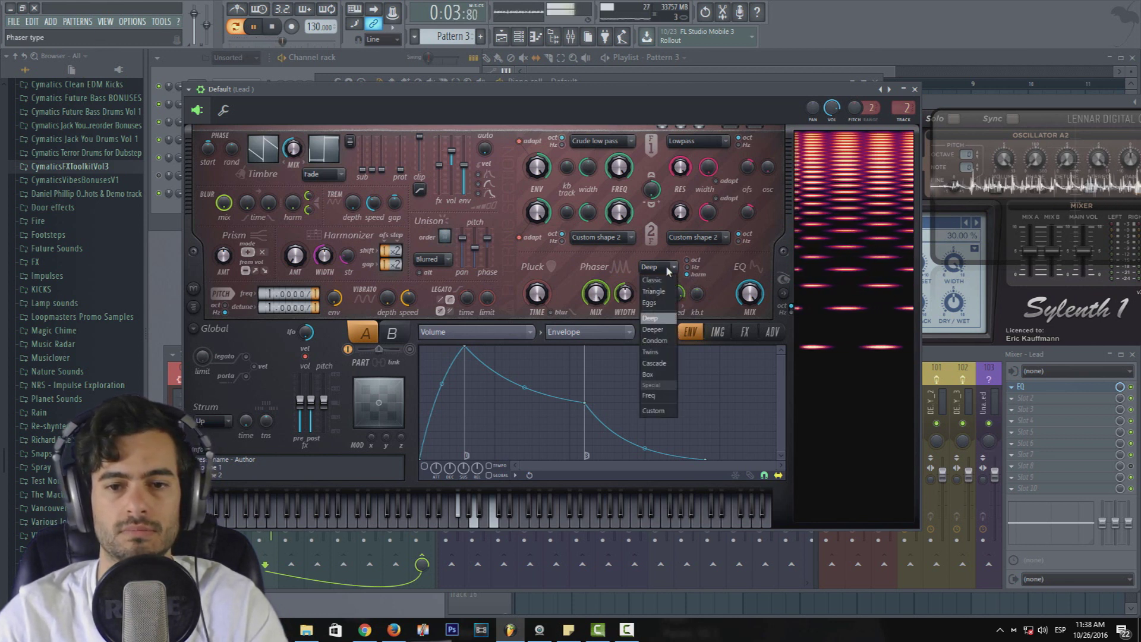
left_click(661, 341)
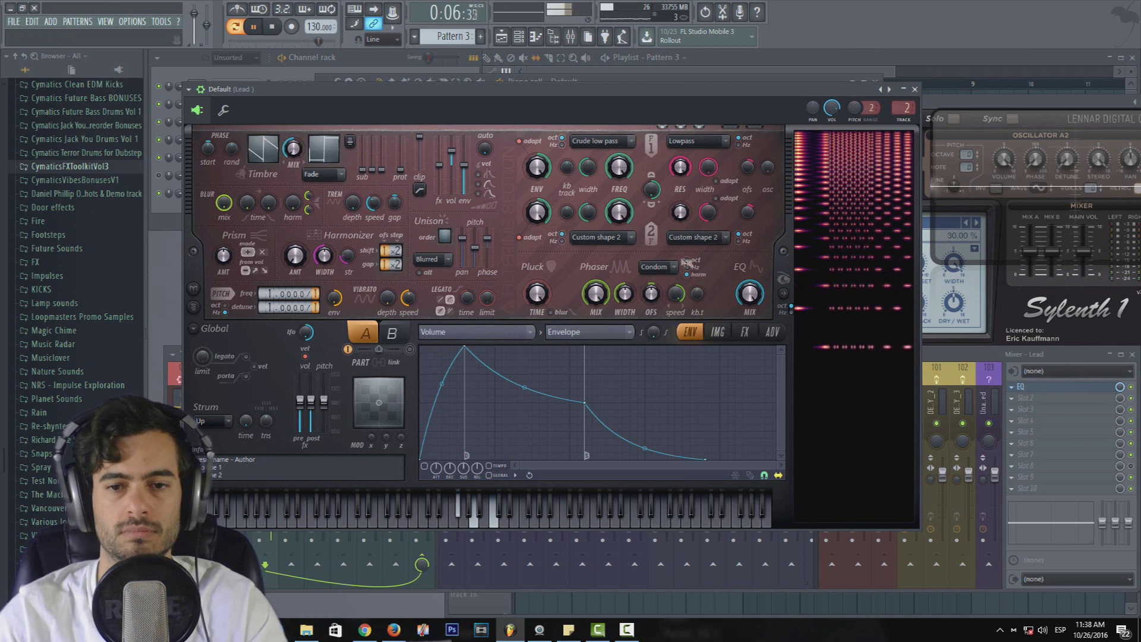
key("space")
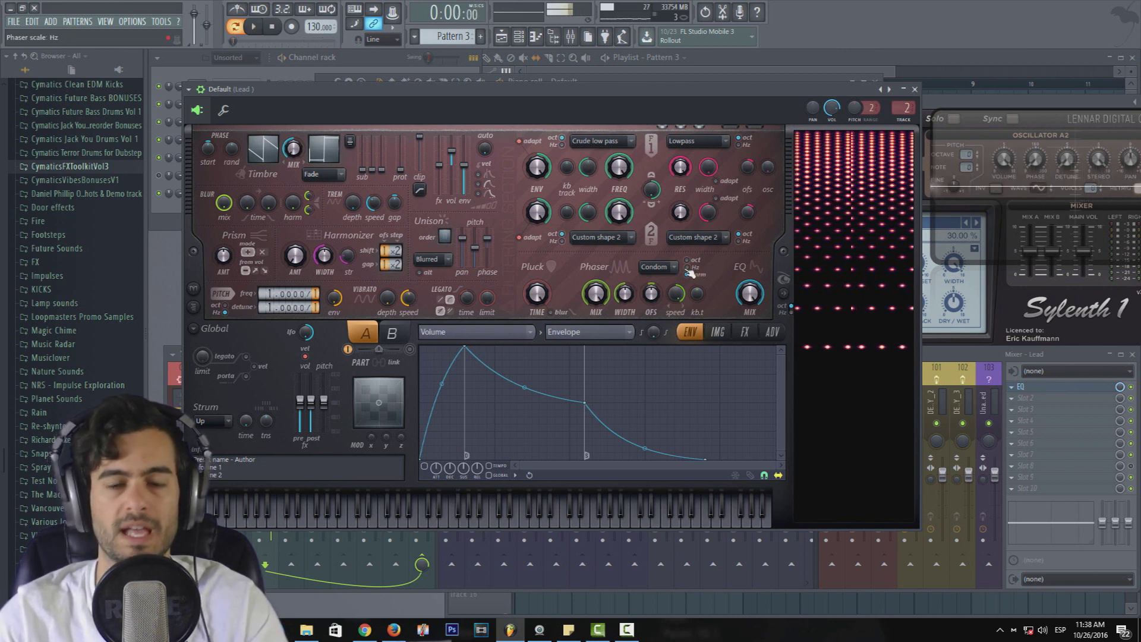
Close Harmor, return to Sylenth1 and show its chorus settings.
left_click(914, 90)
left_click(908, 112)
left_click_drag(908, 112, 616, 98)
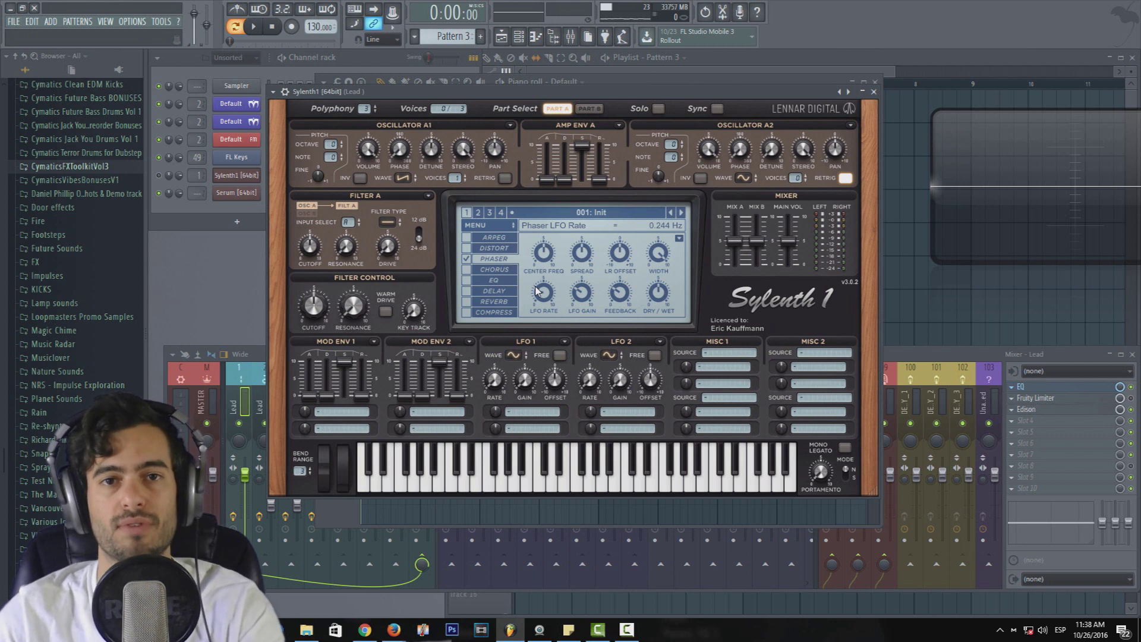
left_click(486, 271)
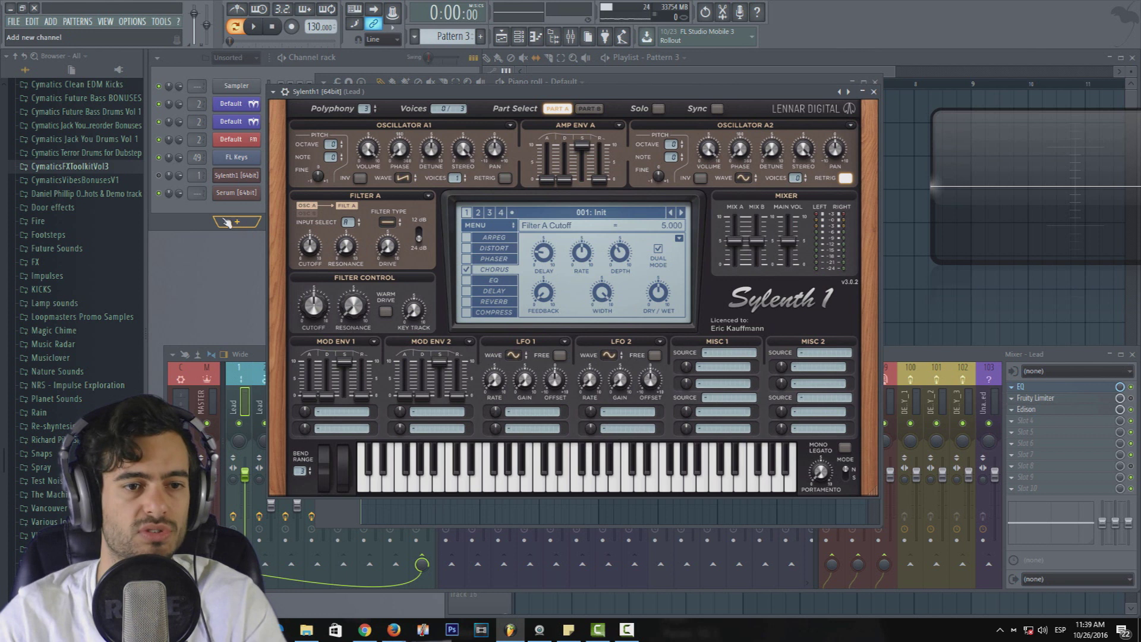
Reopen Harmor from the second Default channel and show its effects page.
left_click(215, 215)
left_click(235, 116)
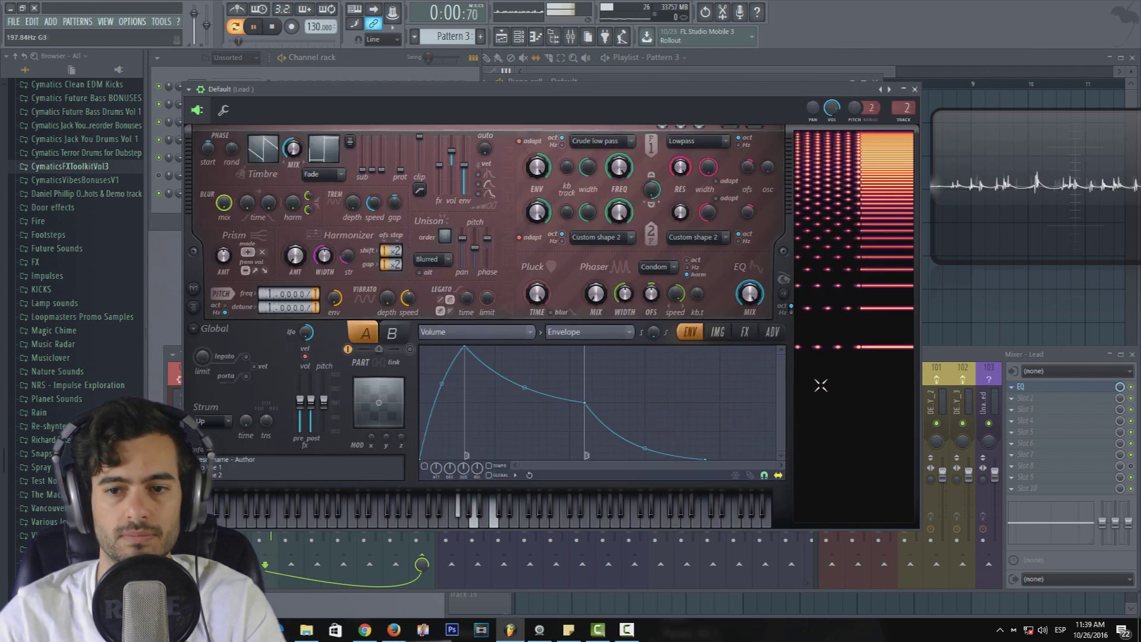
left_click(729, 333)
left_click(745, 332)
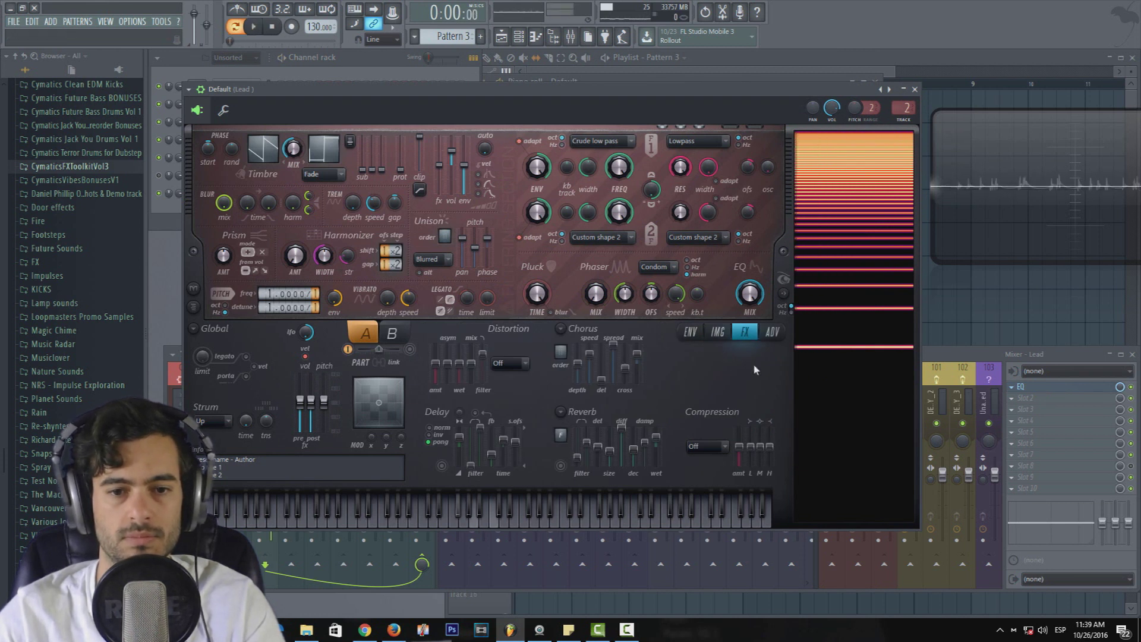
Adjust Harmor's chorus speed, depth and mix while auditioning the pattern, and close Harmor.
left_click_drag(614, 380, 613, 345)
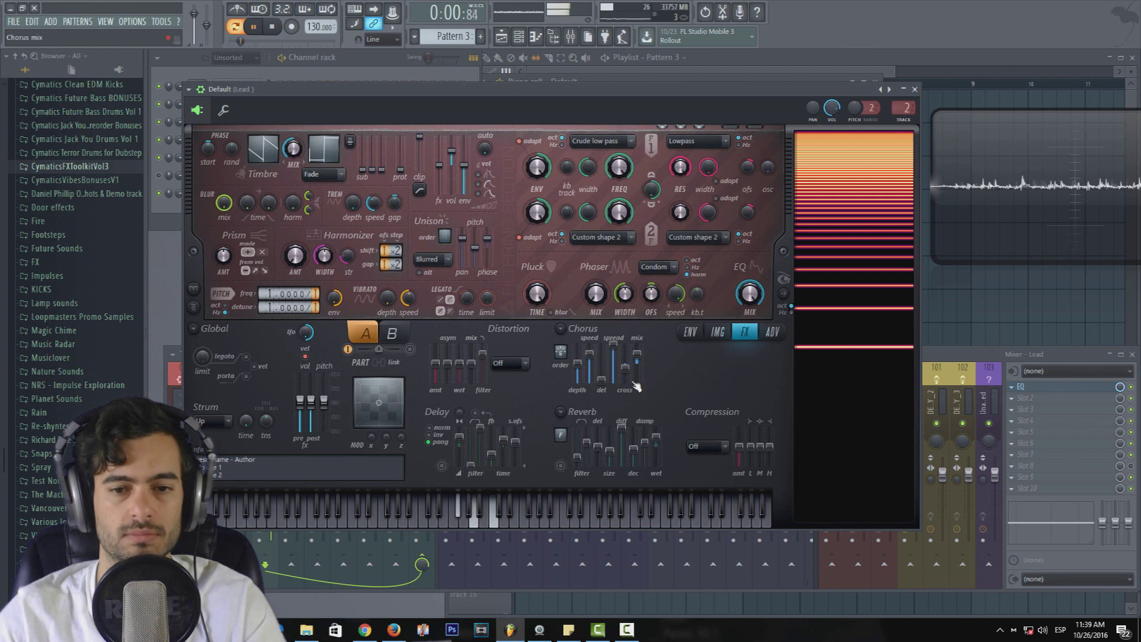
key("space")
left_click_drag(577, 365, 638, 359)
key("space")
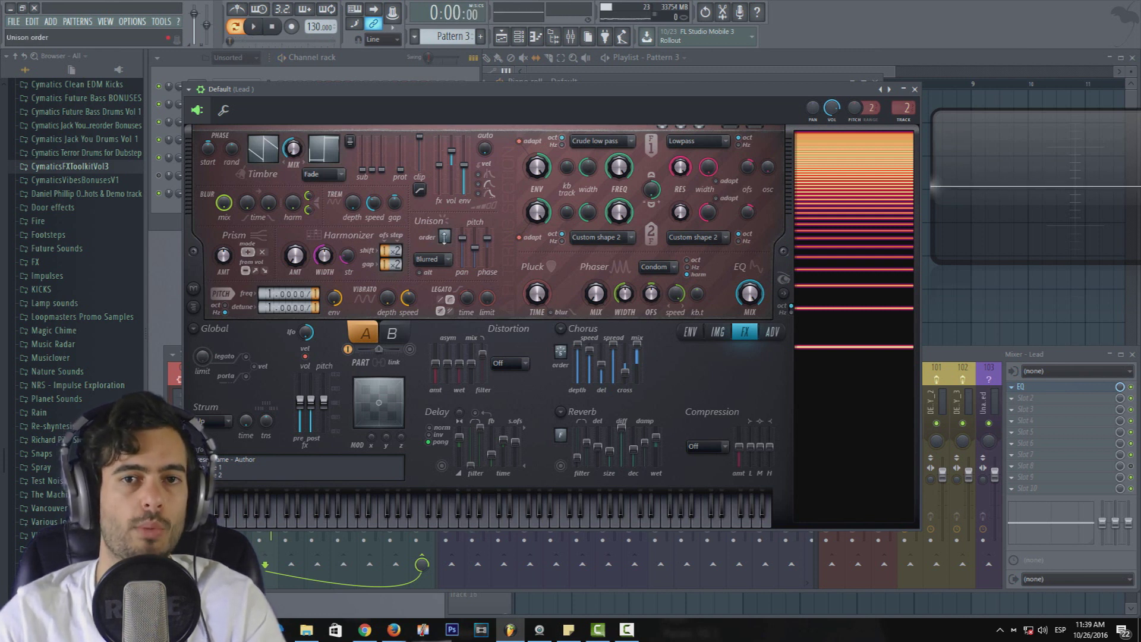
left_click_drag(444, 238, 444, 245)
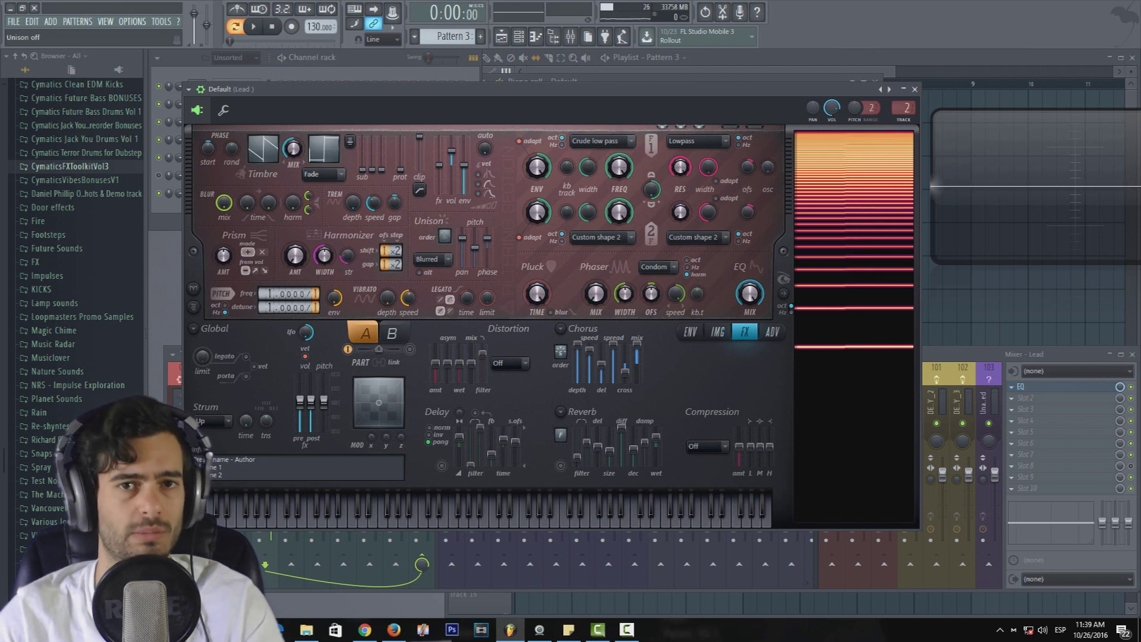
left_click(915, 89)
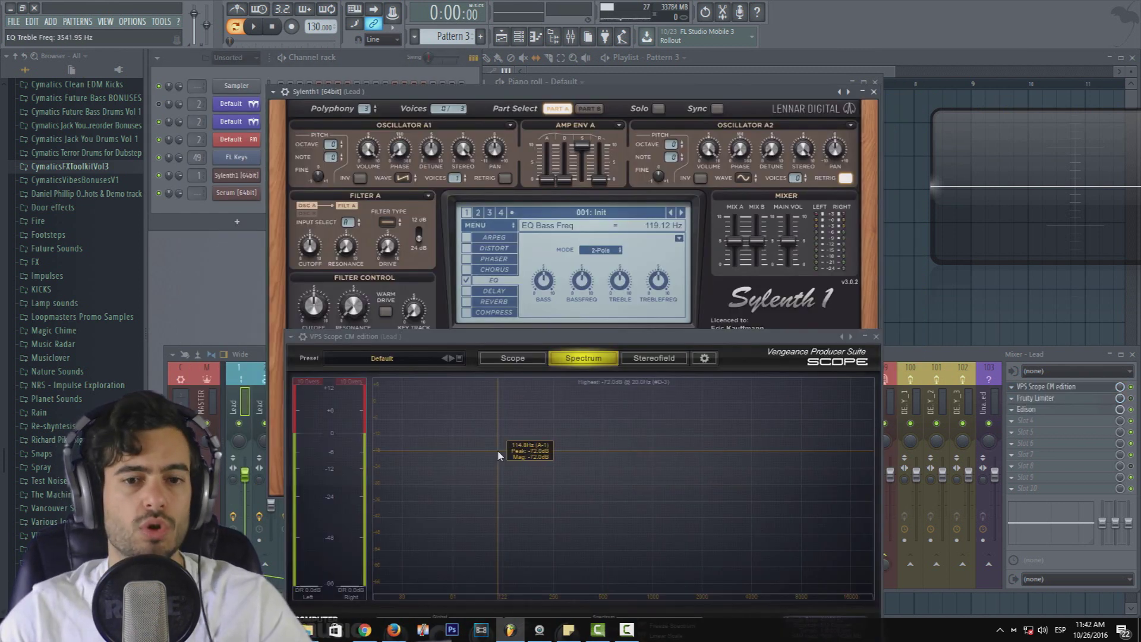
Sweep Sylenth1's EQ treble frequency, leaving it at about 3331 Hz, and set the bass frequency to about 107 Hz.
mouse_move(482, 337)
left_mouse_down()
mouse_move(470, 340)
mouse_move(479, 339)
left_mouse_up()
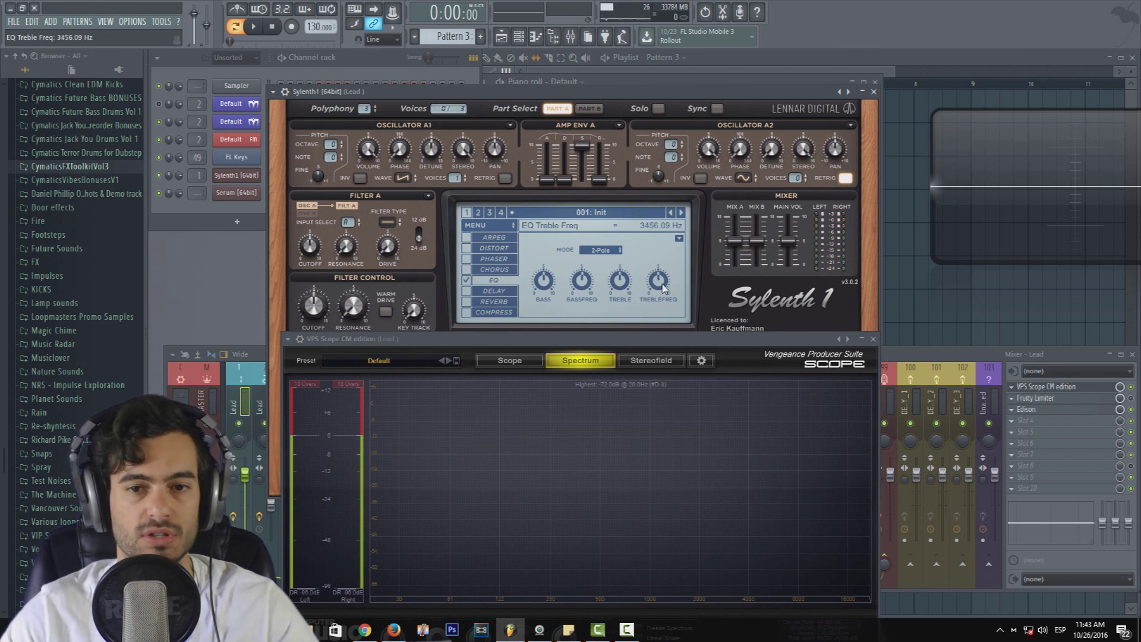
left_click_drag(661, 287, 657, 303)
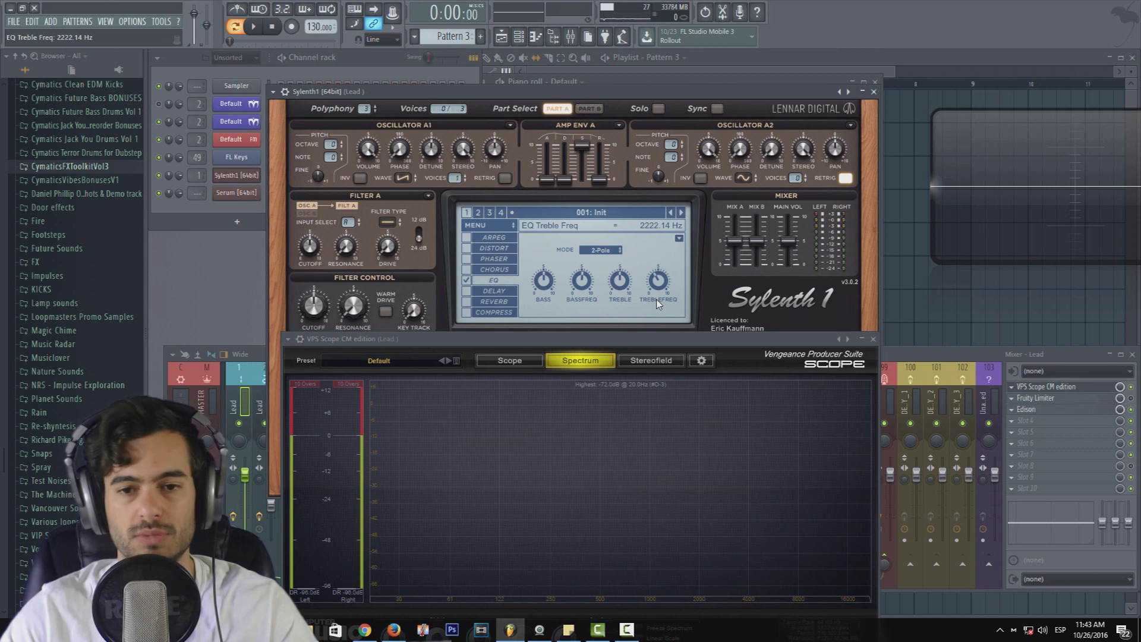
left_click_drag(656, 299, 659, 288)
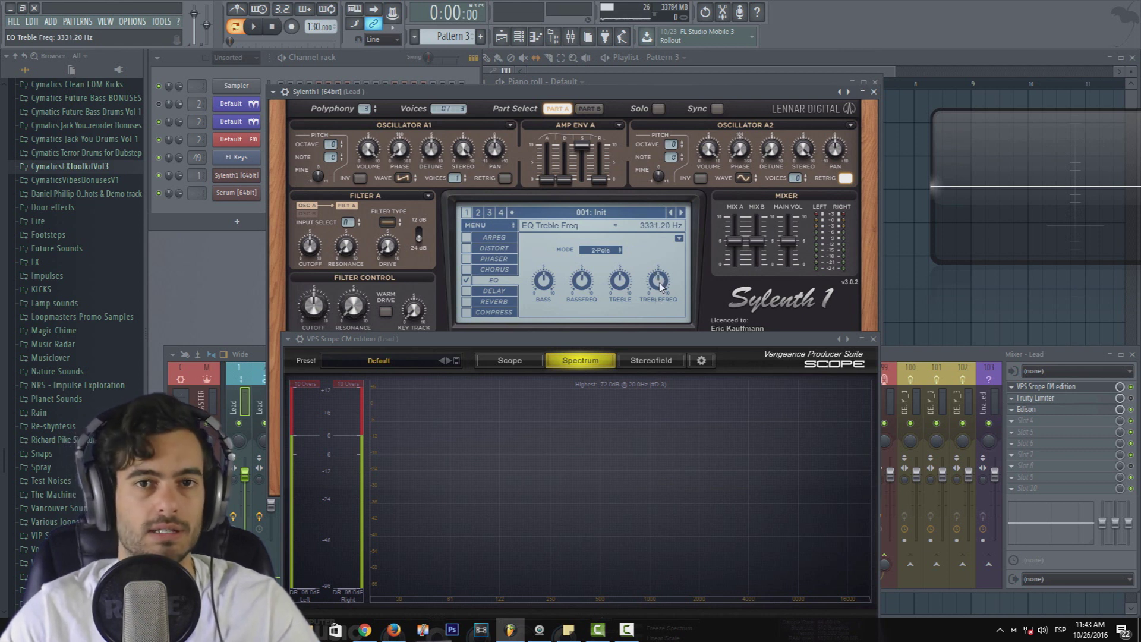
left_click_drag(583, 276, 584, 278)
Set the EQ bass gain to 15 dB and the bass frequency to 880 Hz while auditioning the pattern on the spectrum.
key("space")
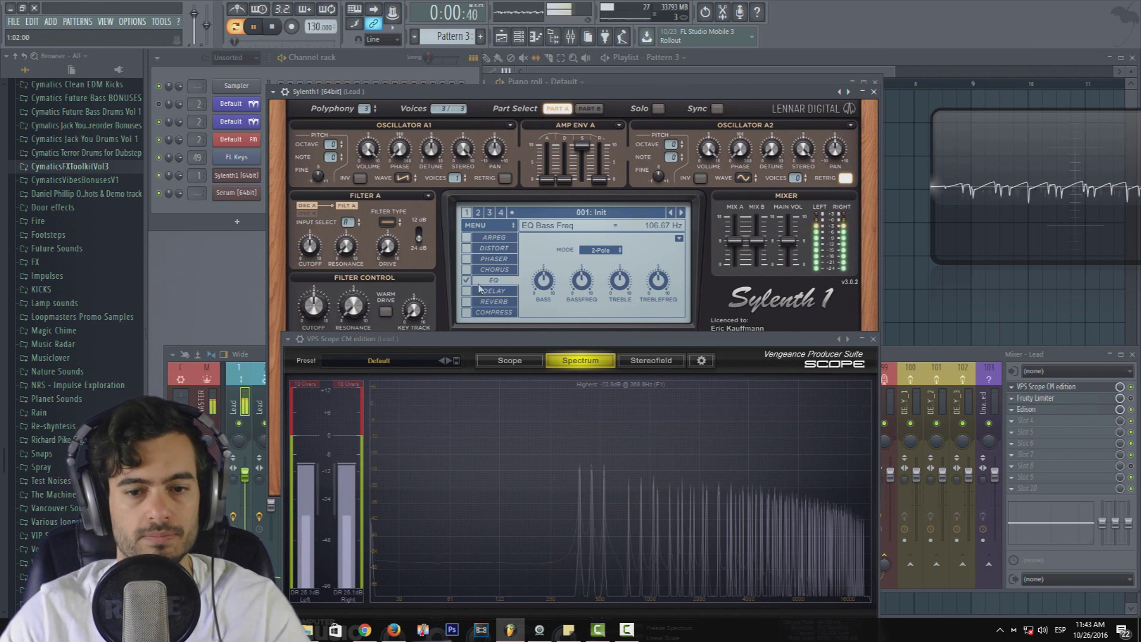
left_click_drag(541, 287, 542, 256)
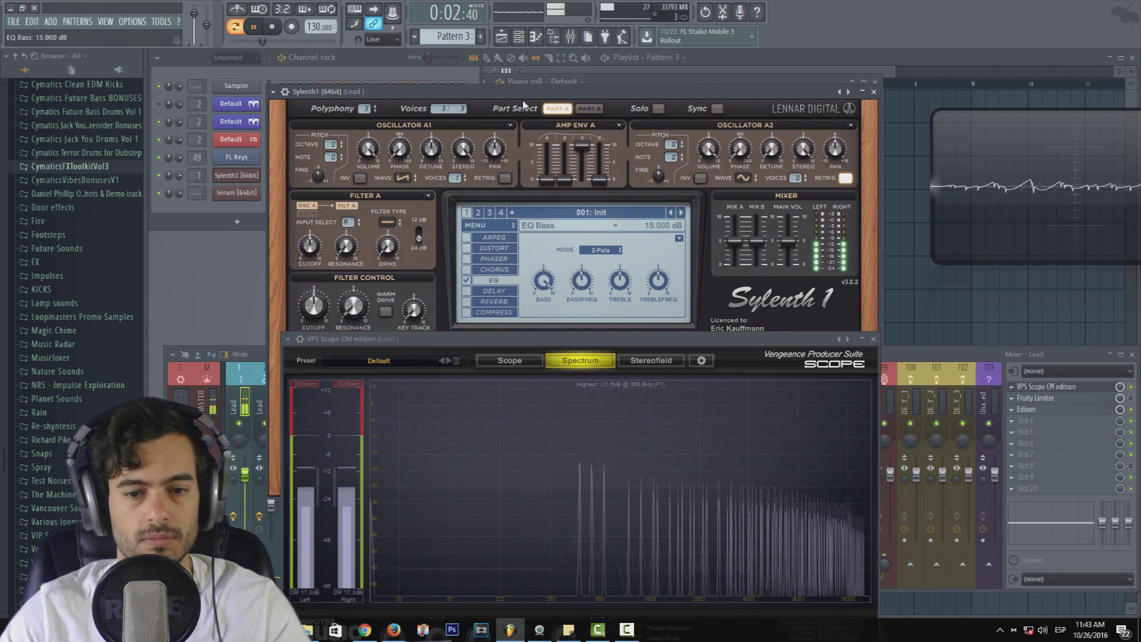
left_click(282, 27)
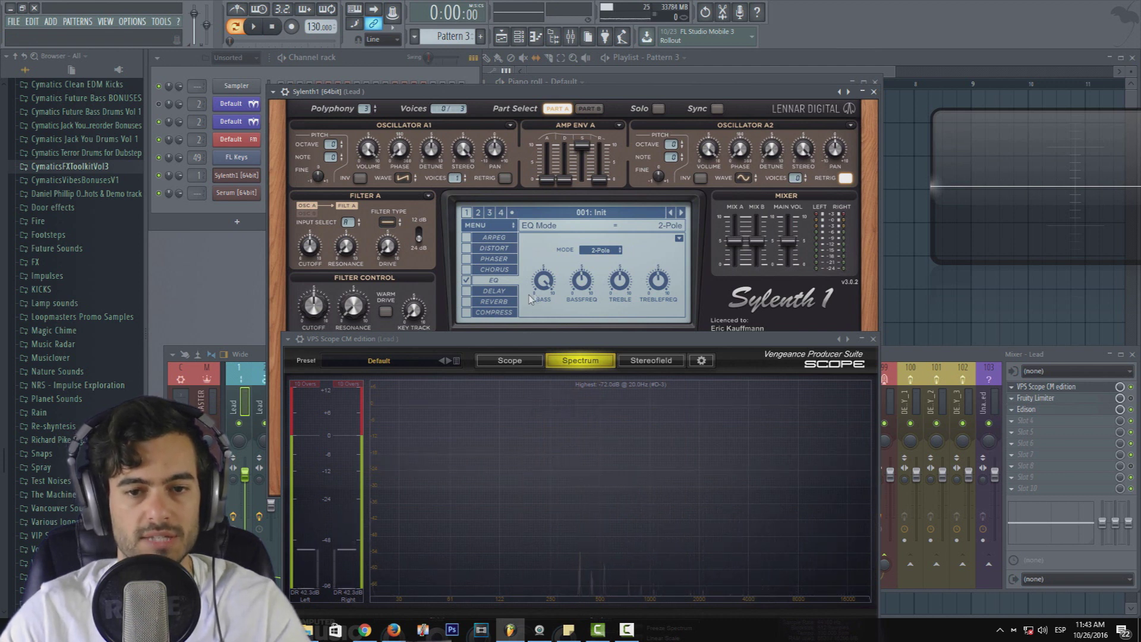
key("space")
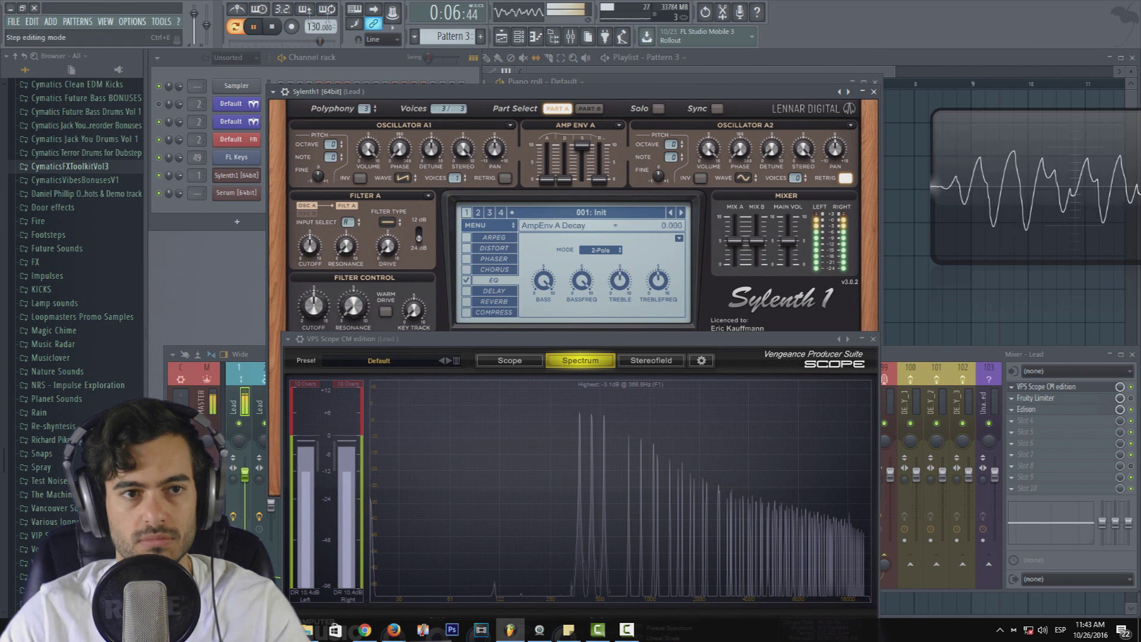
key("space")
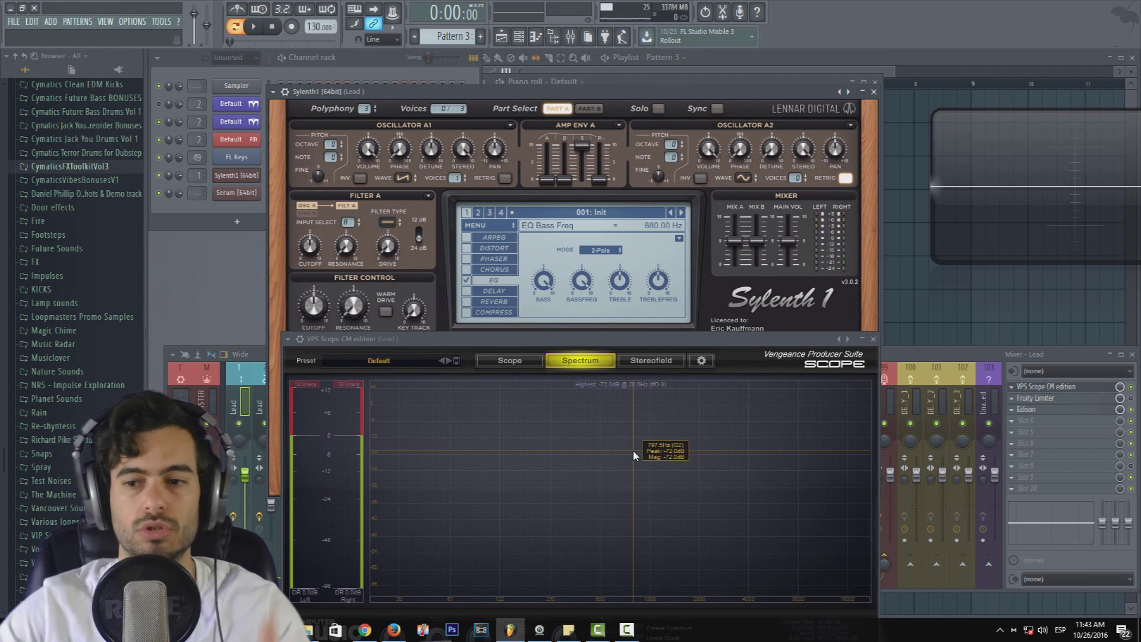
Load Fruity Parametric EQ 2 in slot 4 of the Lead mixer track, try moving its band 4 point and close it.
left_click(1018, 421)
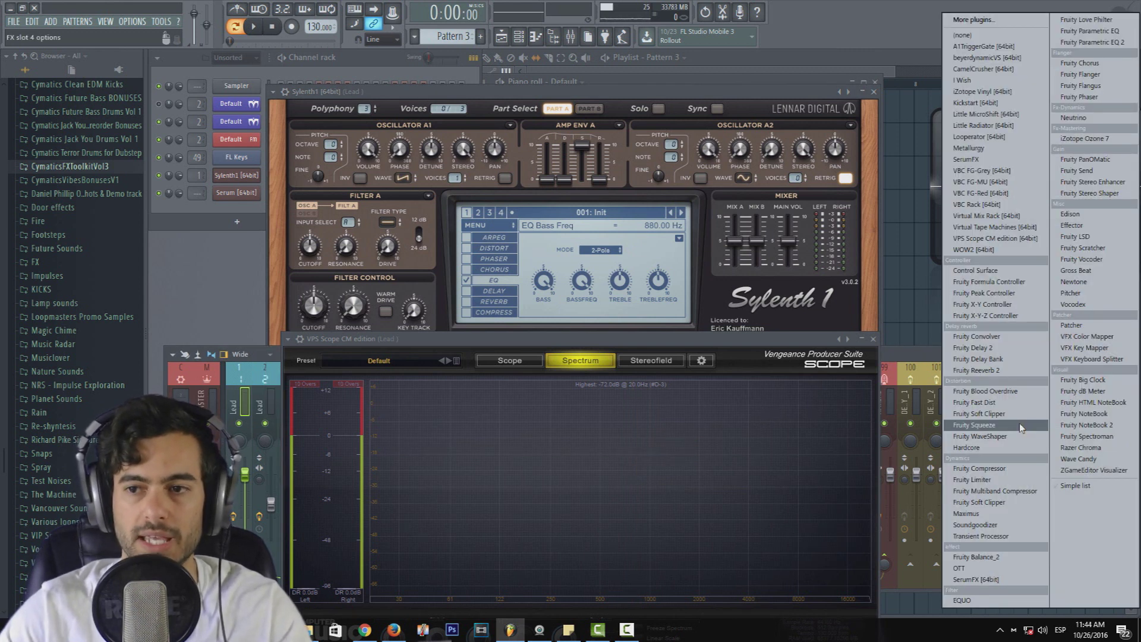
left_click(1099, 45)
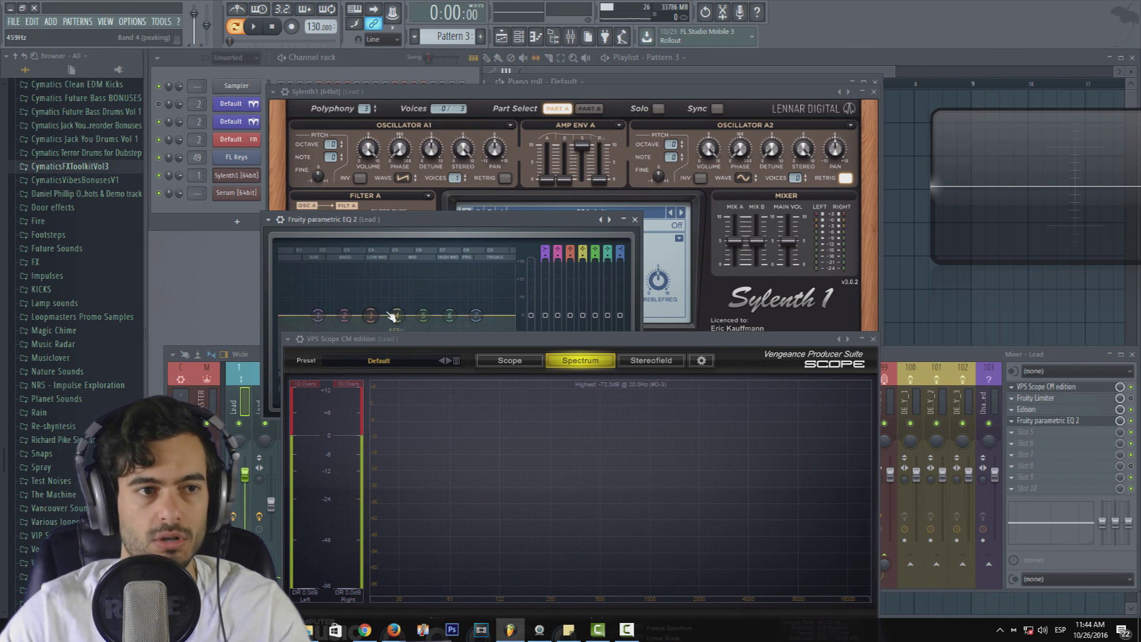
left_click_drag(394, 315, 410, 296)
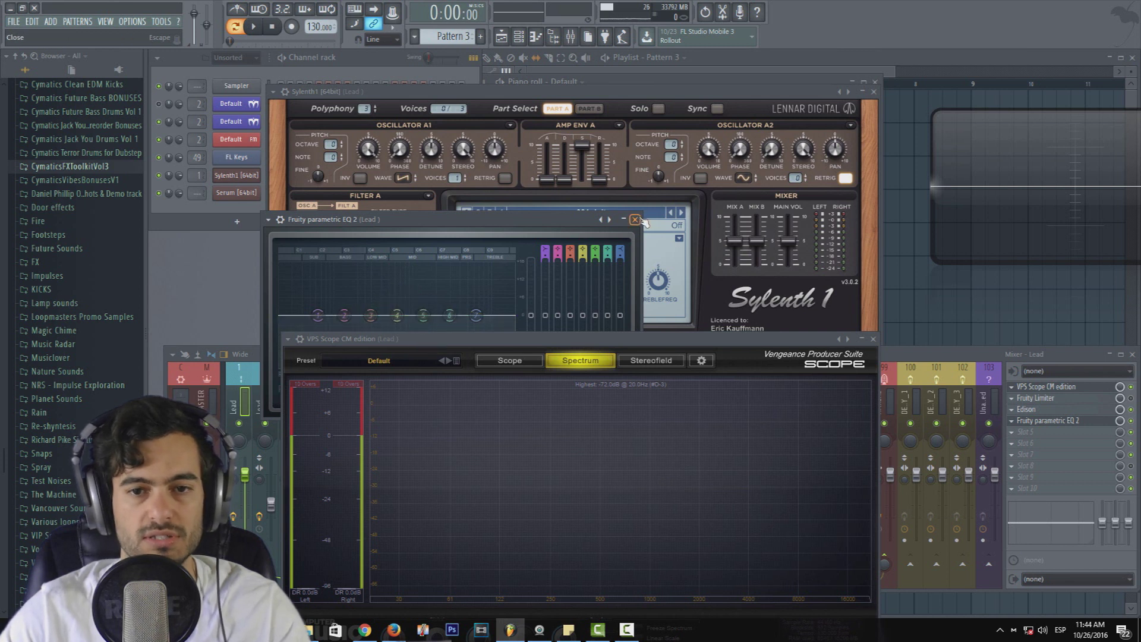
left_click(634, 219)
Lower Sylenth1's EQ bass frequency and bass gain, and raise the treble gain to 15 dB during pattern playback.
left_click_drag(580, 285, 576, 366)
left_click_drag(539, 288, 543, 364)
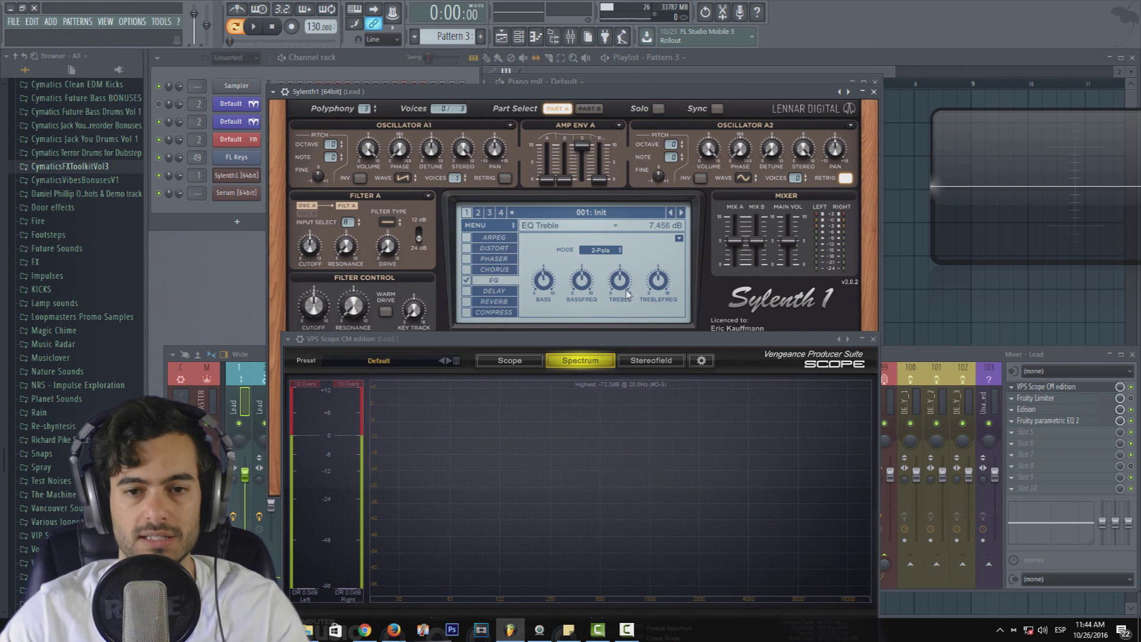
key("space")
left_click_drag(622, 291, 623, 184)
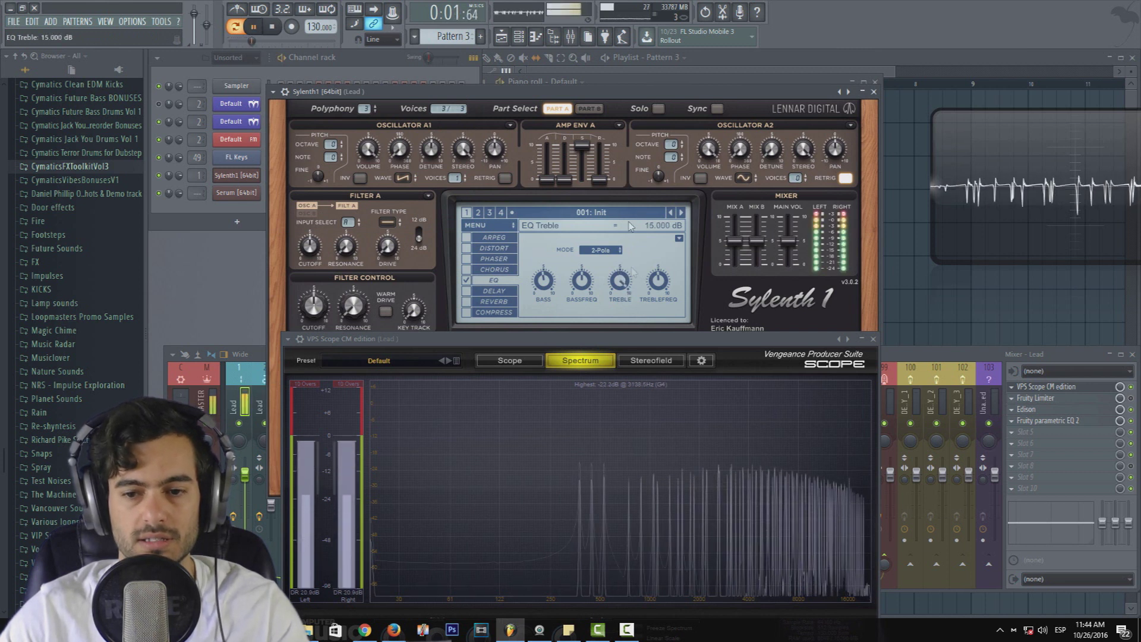
Lower Sylenth1's EQ treble frequency to about 1132 Hz while auditioning the pattern on the spectrum.
key("space")
key("space")
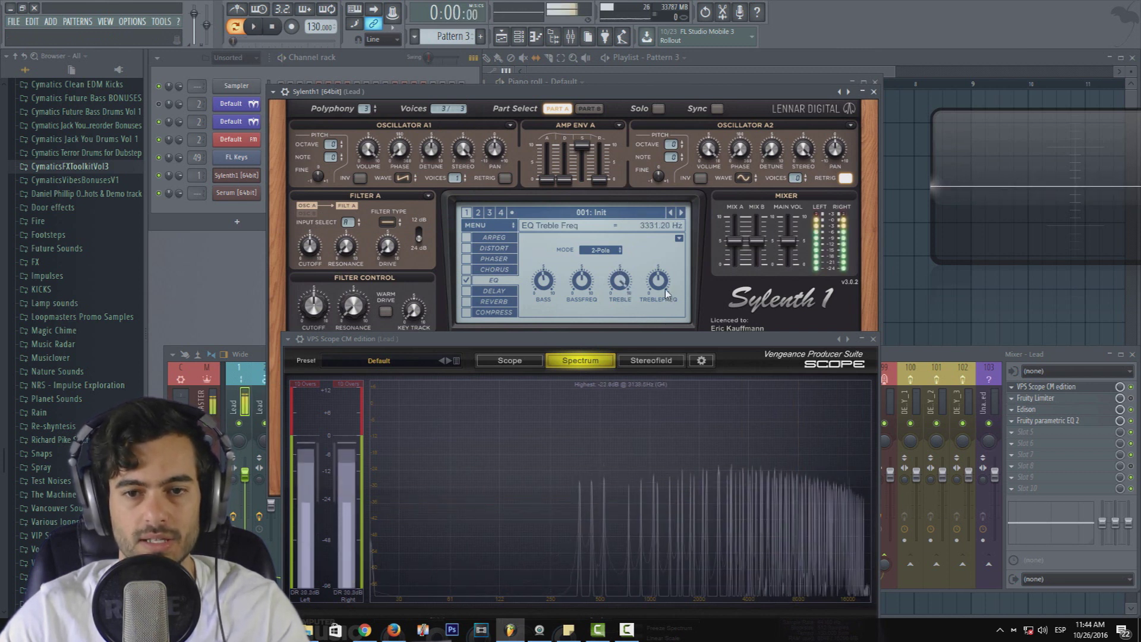
key("space")
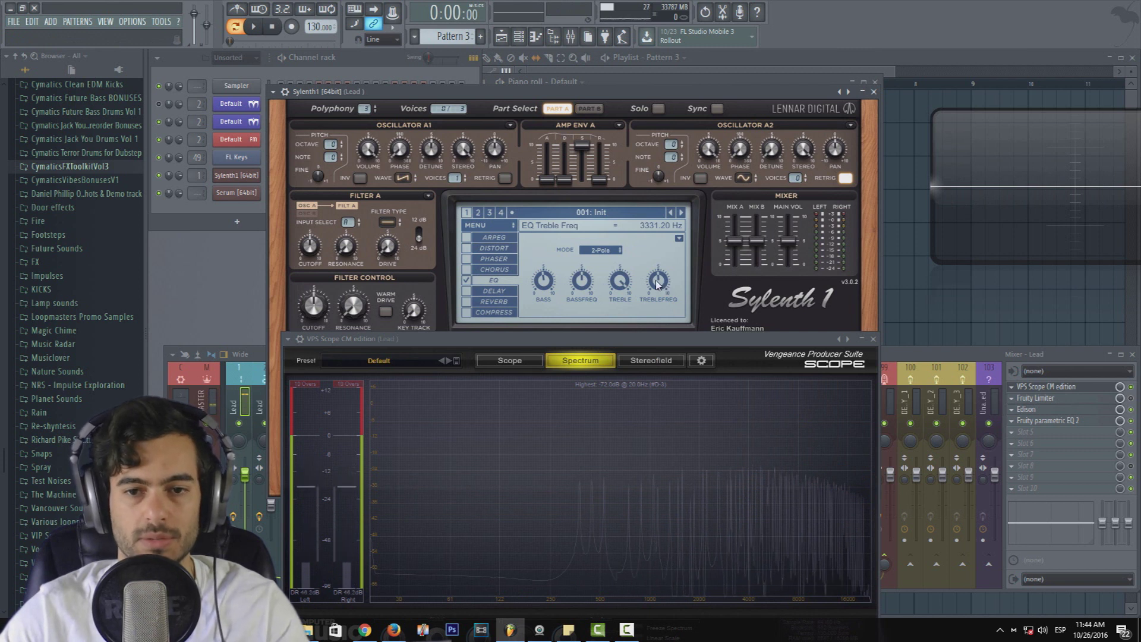
key("space")
left_click_drag(659, 281, 663, 336)
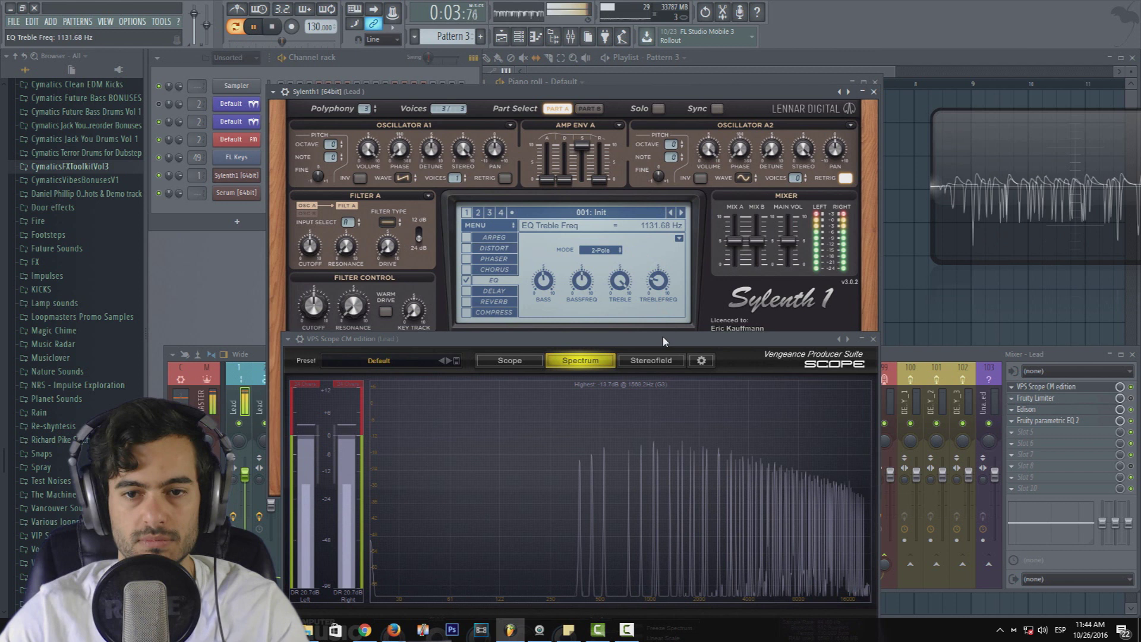
key("space")
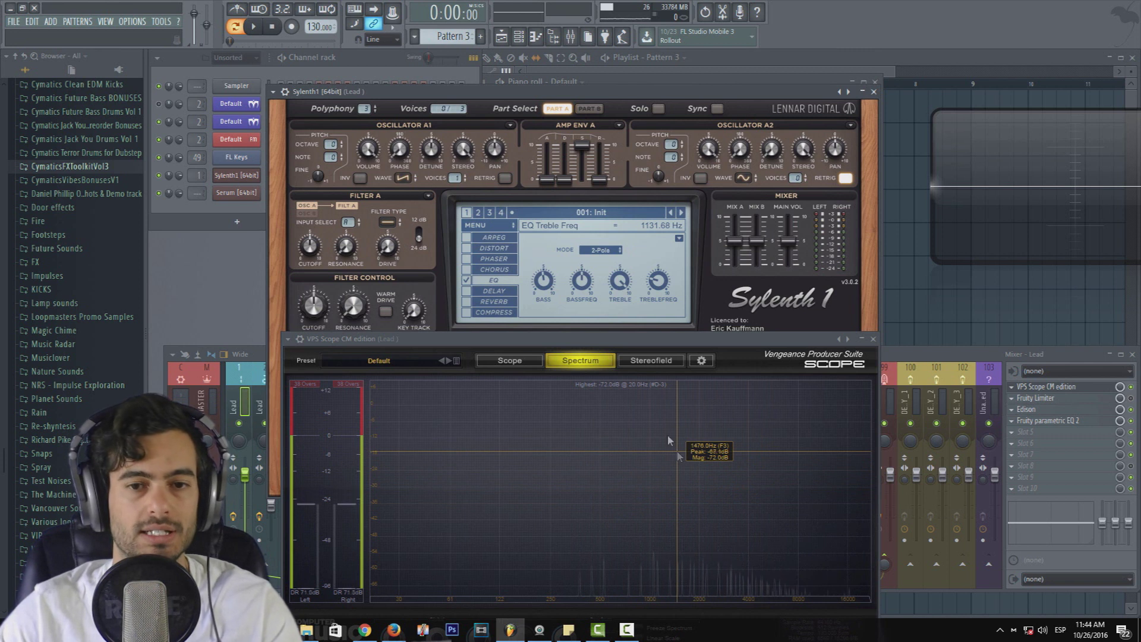
Compare the EQ's 1-Pole and 2-Pole modes during pattern playback, leaving the mode on 1-Pole with playback stopped.
left_click(600, 250)
left_click(602, 250)
left_click(602, 250)
left_click(607, 274)
left_click(604, 250)
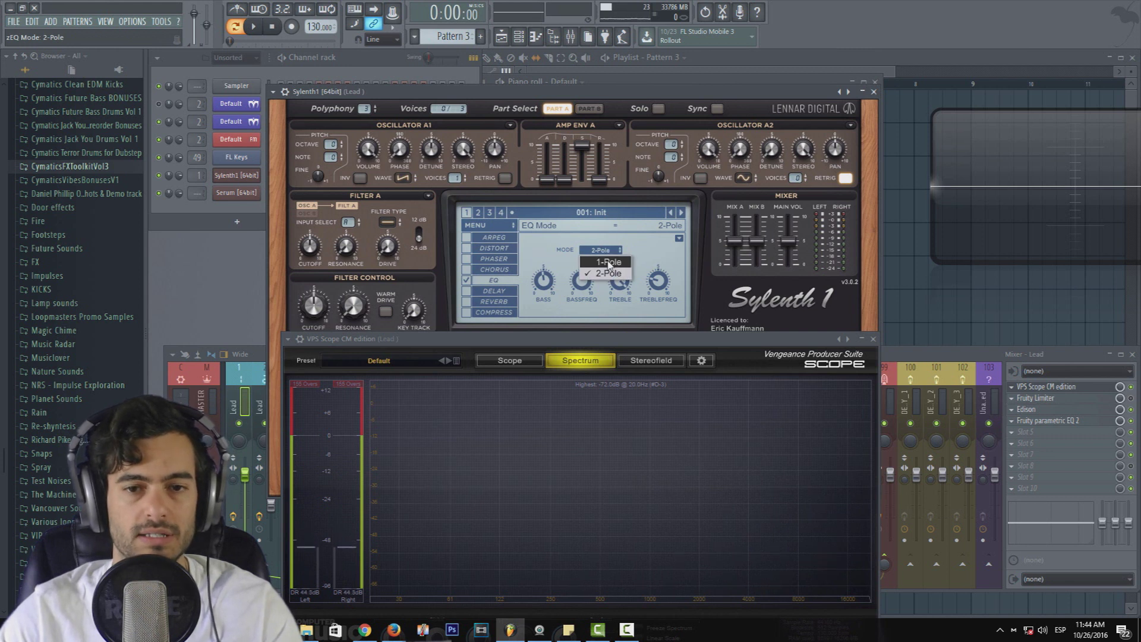
left_click(609, 263)
key("space")
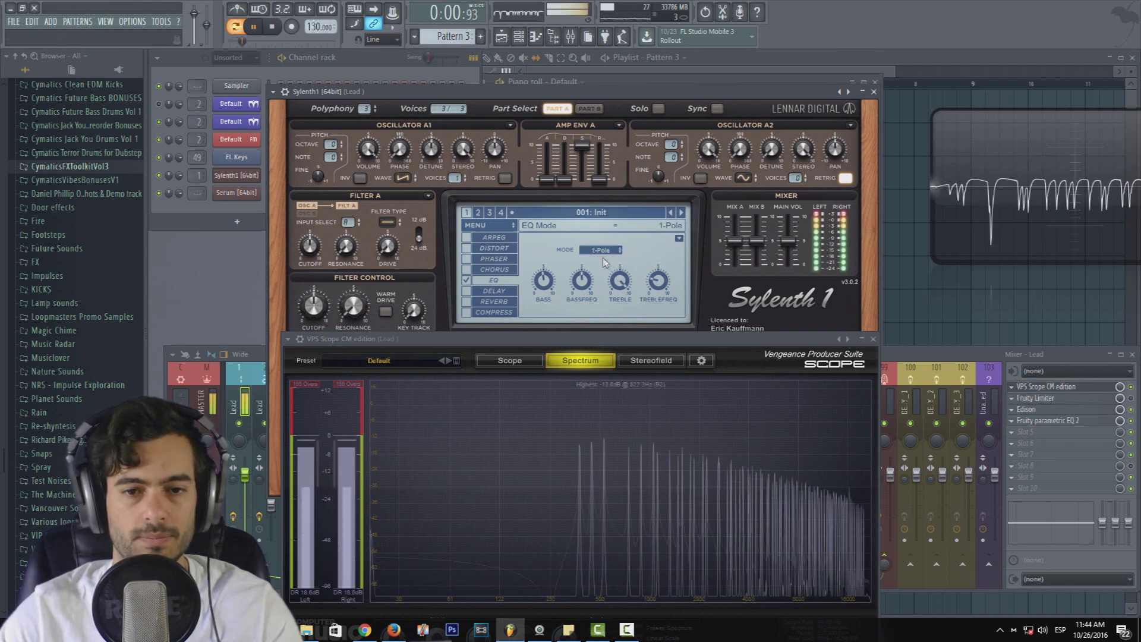
left_click(601, 250)
left_click(602, 273)
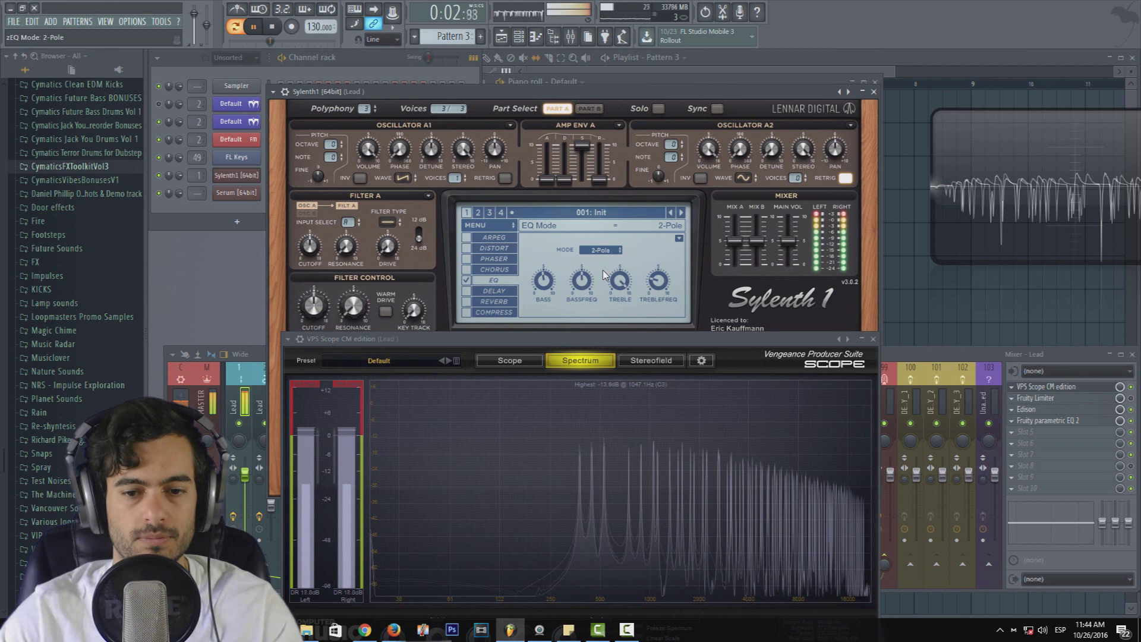
left_click(600, 250)
left_click(595, 263)
key("space")
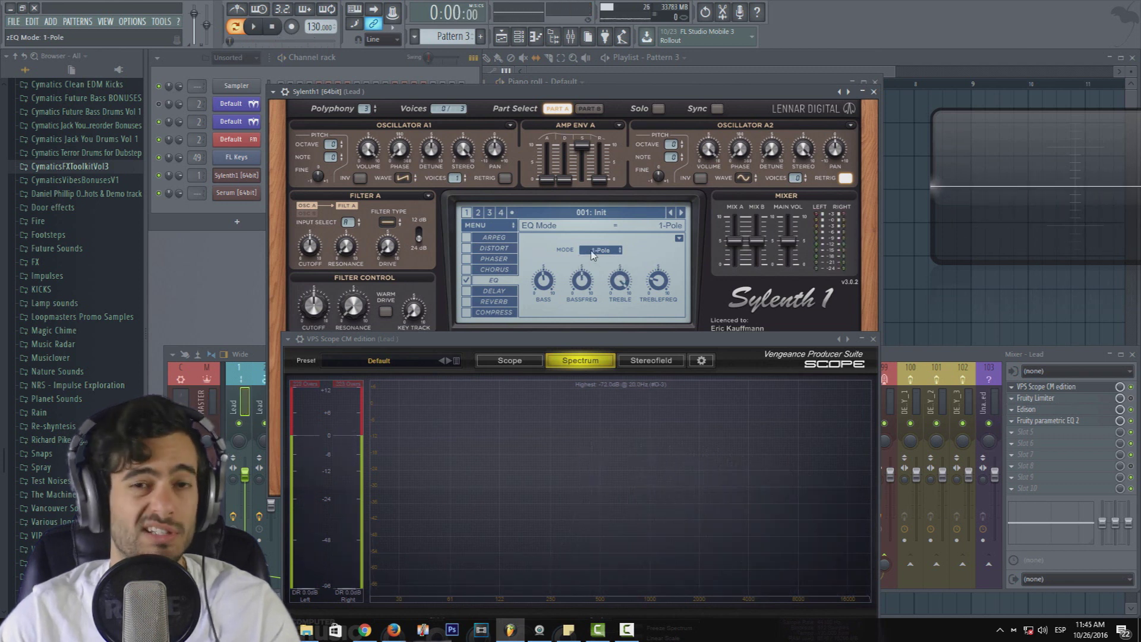
Open Fruity Parametric EQ 2, raise band 6 to 4.0 dB at 1026 Hz, reset it and return to Sylenth1.
left_click(1061, 421)
left_click_drag(480, 220, 599, 78)
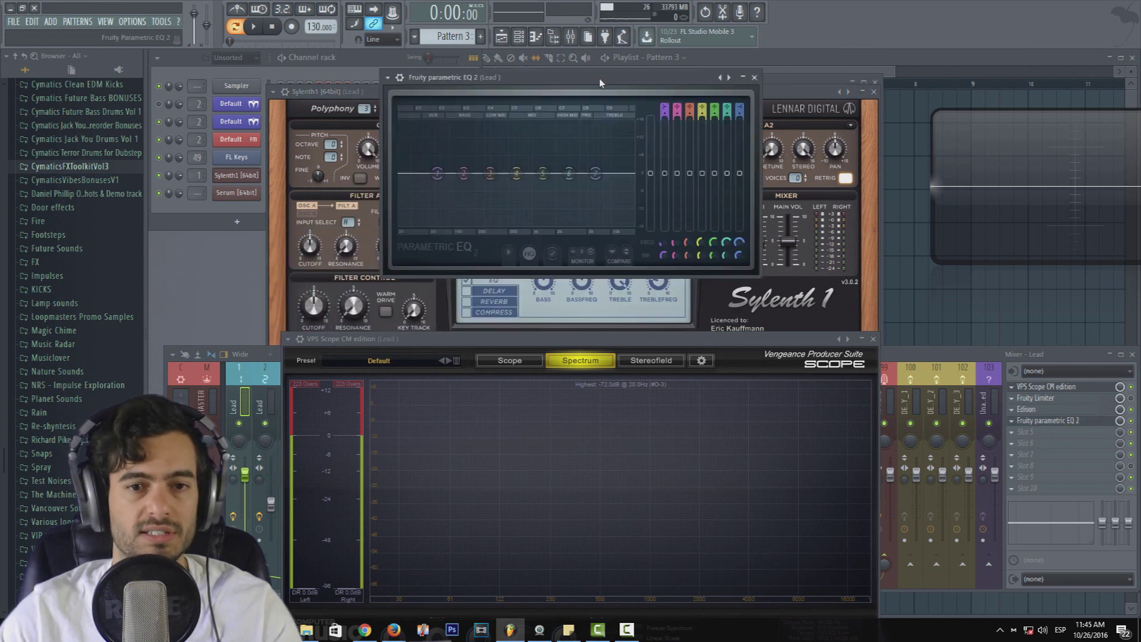
left_click_drag(569, 173, 531, 161)
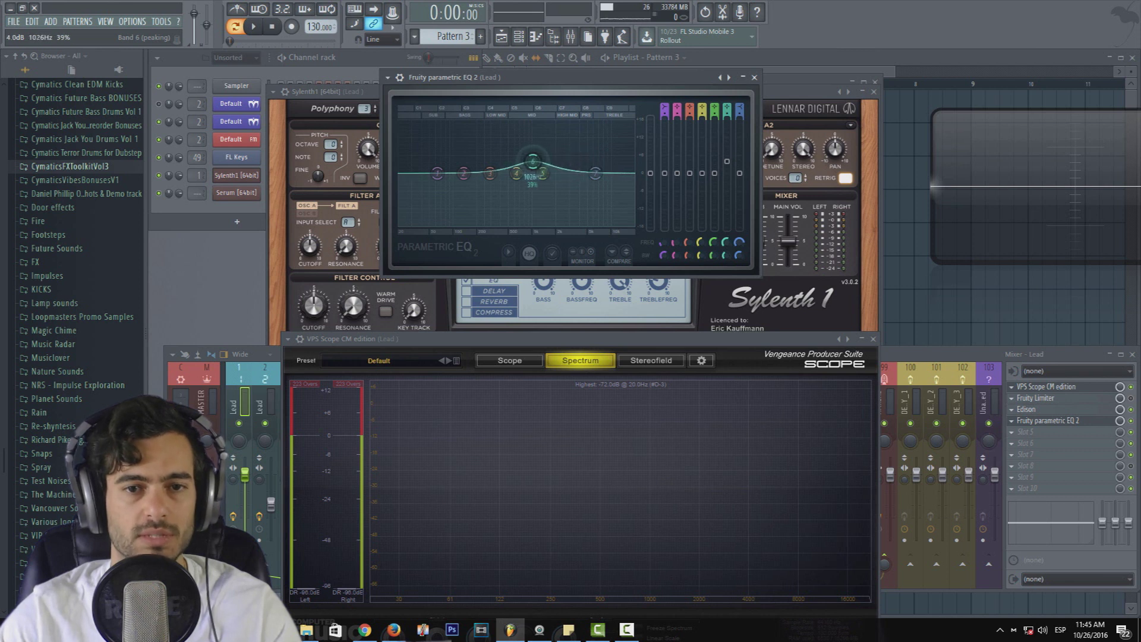
right_click(535, 162)
left_click(551, 179)
left_click(754, 77)
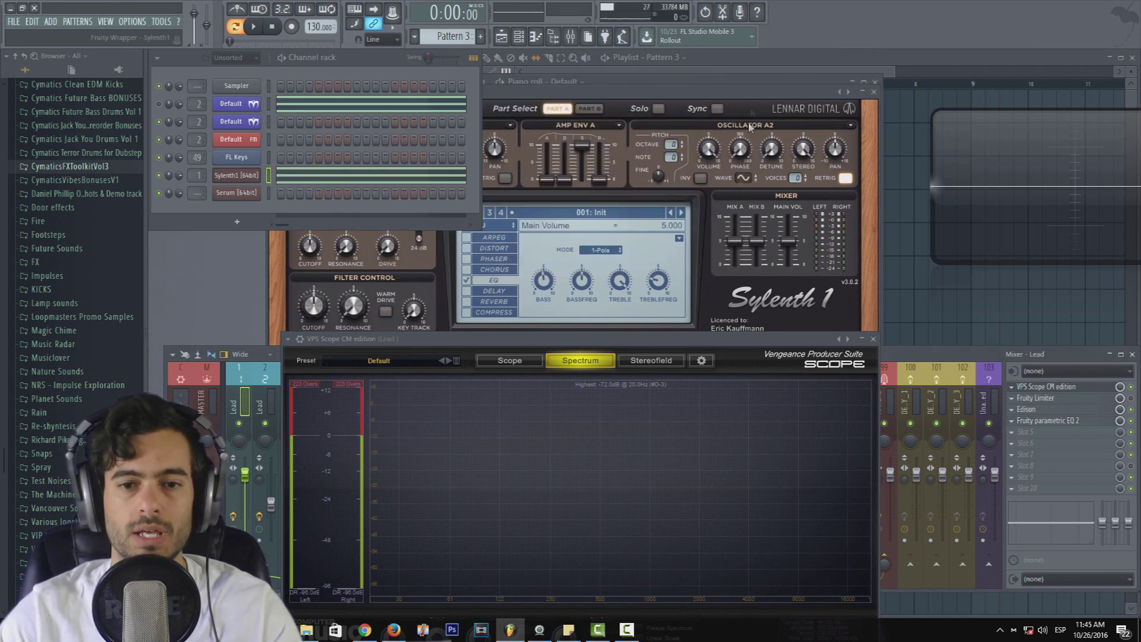
left_click(614, 111)
Move the VPS Scope window lower to uncover more of Sylenth1, and briefly view Fruity Parametric EQ 2 before closing it.
left_click_drag(558, 340, 551, 378)
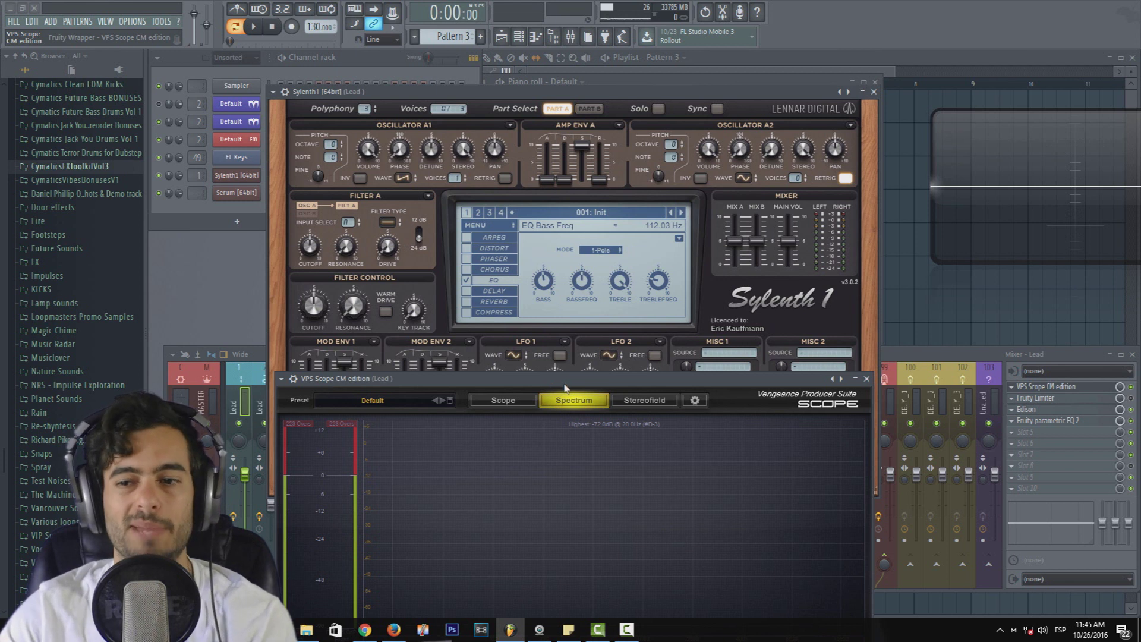
left_click(1075, 421)
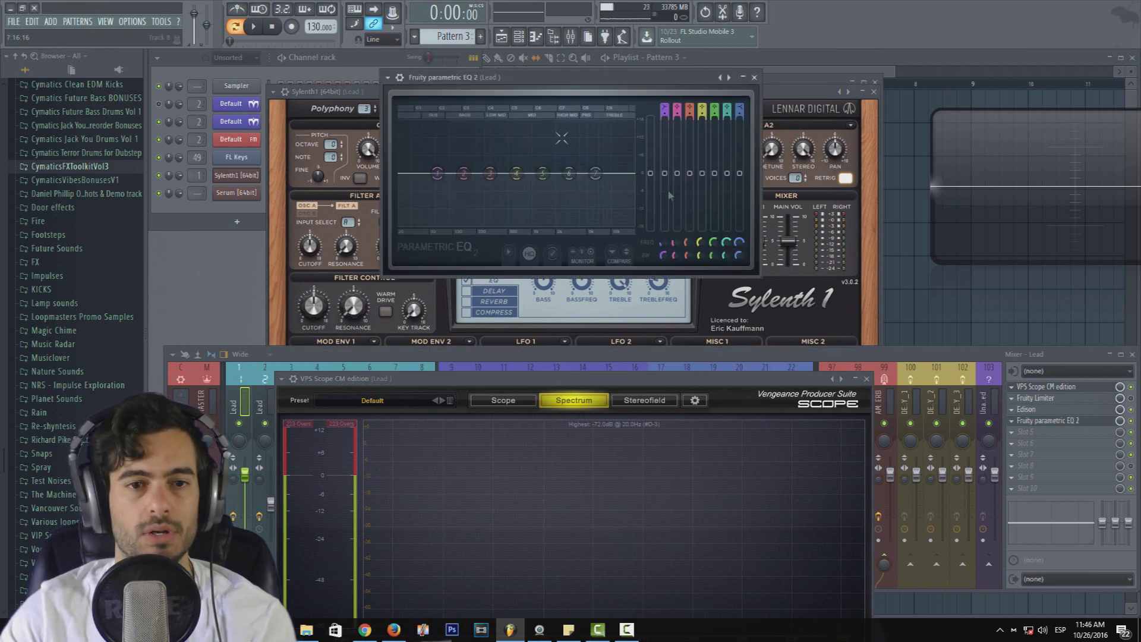
left_click_drag(561, 84, 901, 108)
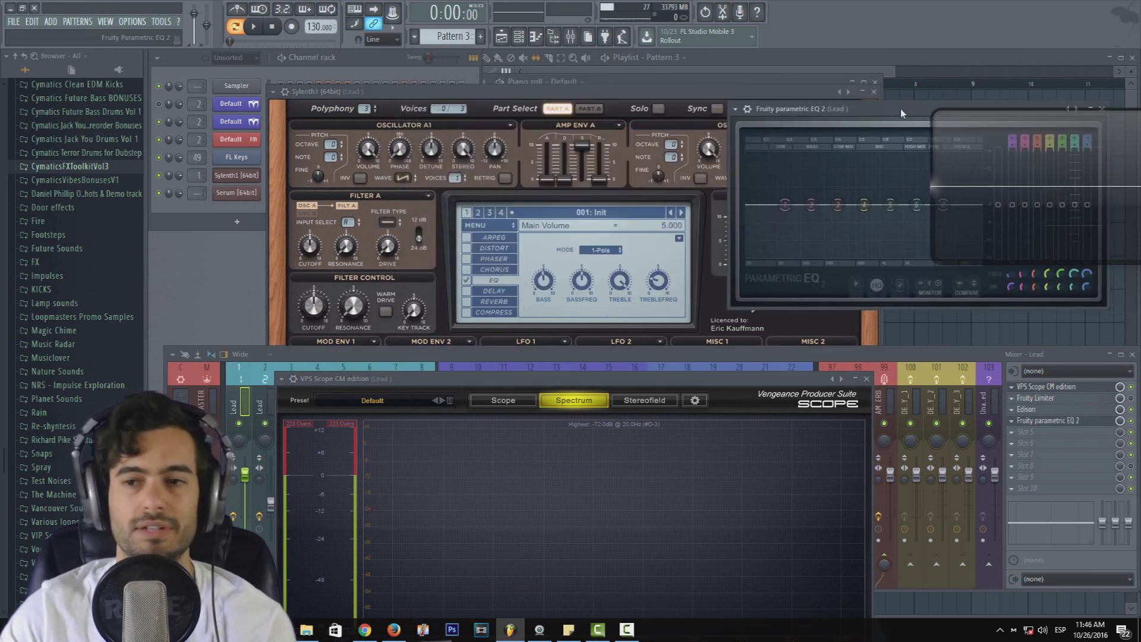
left_click(1102, 109)
left_click(614, 94)
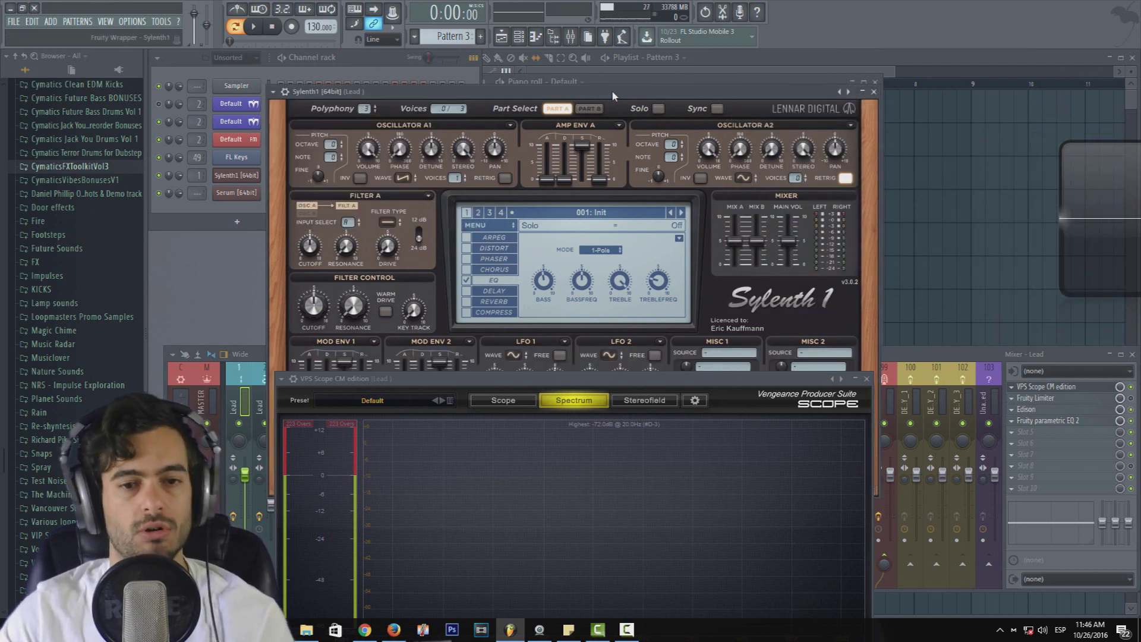
Enable Sylenth1's delay to review its controls, and replace it with the reverb.
left_click(467, 291)
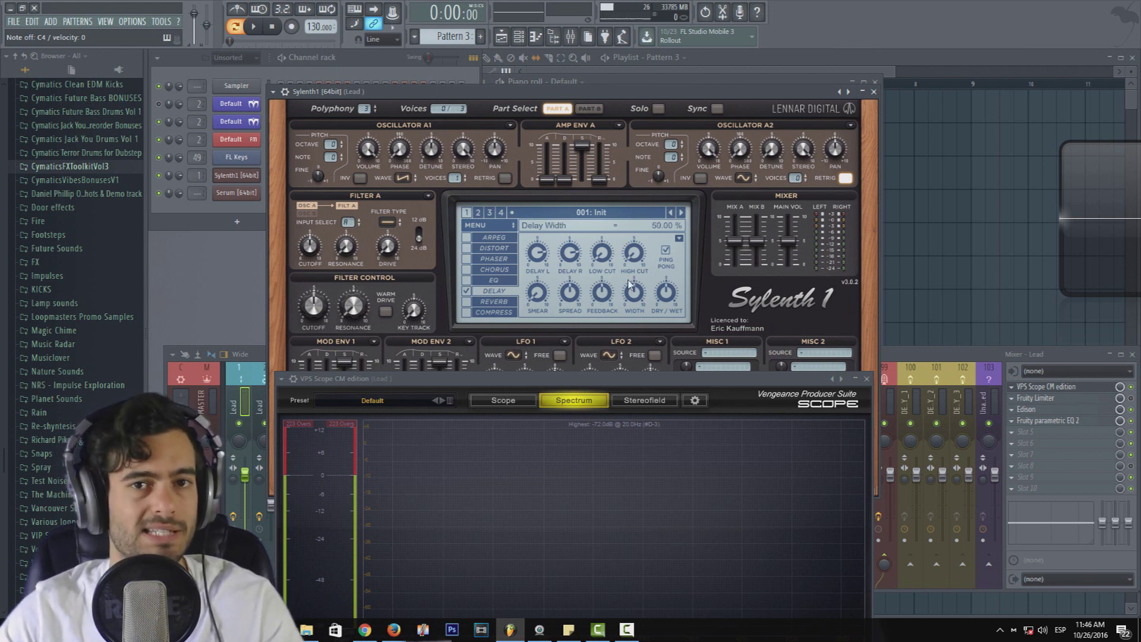
left_click(466, 292)
left_click(481, 304)
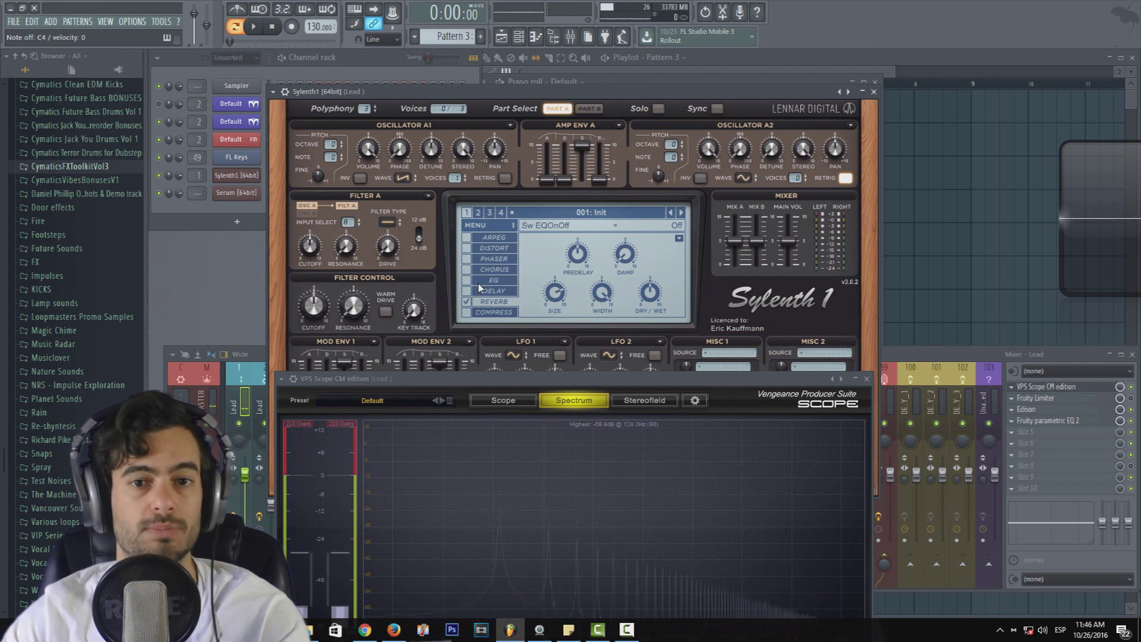
Lower the reverb predelay, raise its dry/wet amount and sweep its size while playing notes, leaving the size at 2.360.
left_click_drag(577, 254, 566, 300)
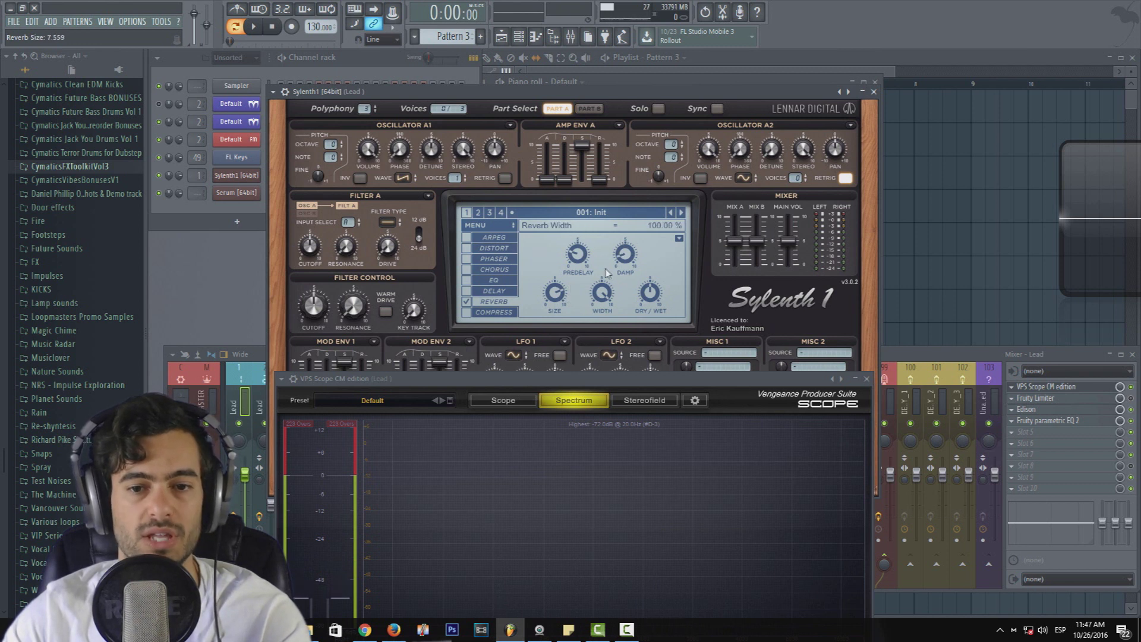
mouse_move(654, 293)
left_mouse_down()
mouse_move(658, 177)
mouse_move(648, 173)
mouse_move(652, 326)
mouse_move(649, 183)
mouse_move(652, 292)
left_mouse_up()
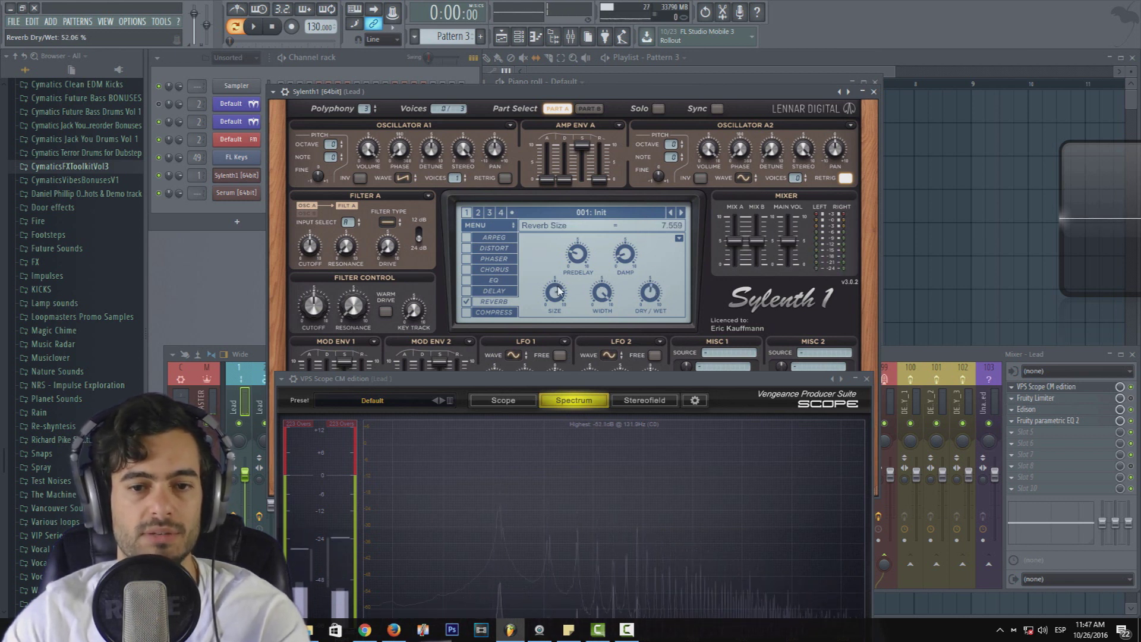
left_click_drag(554, 360, 555, 416)
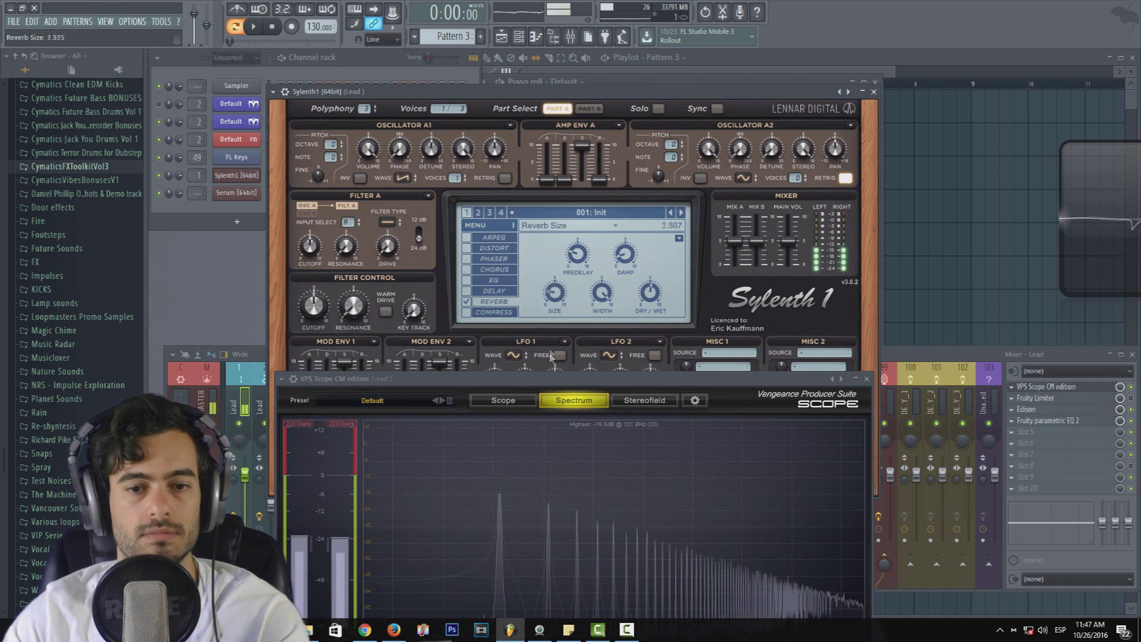
left_click_drag(649, 294, 646, 169)
left_click_drag(555, 293, 557, 348)
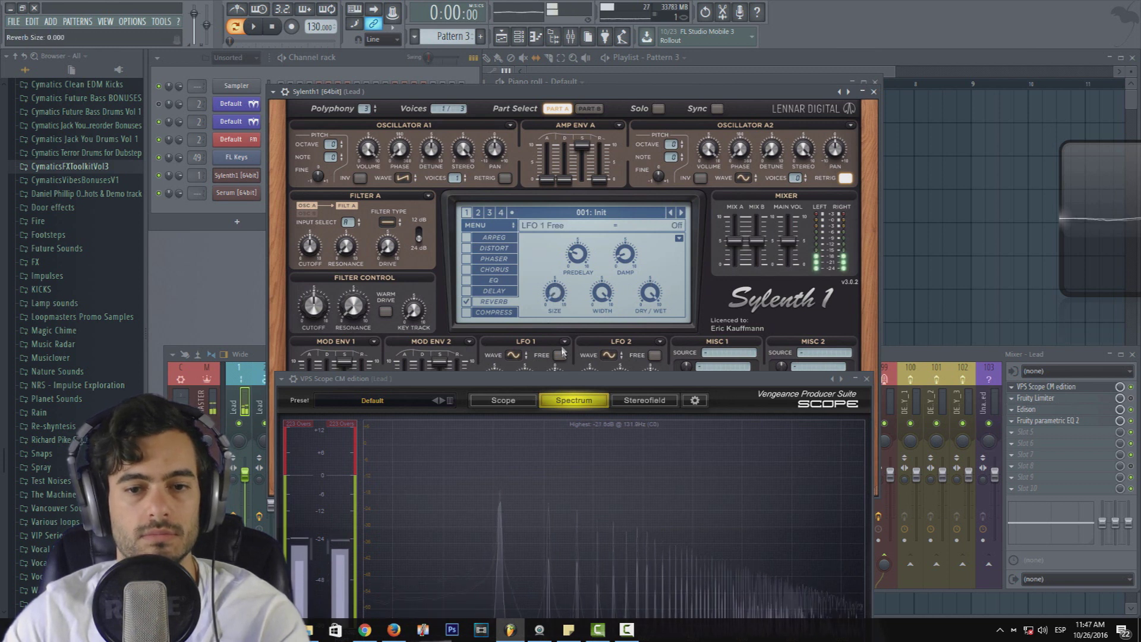
left_click_drag(553, 262, 515, 205)
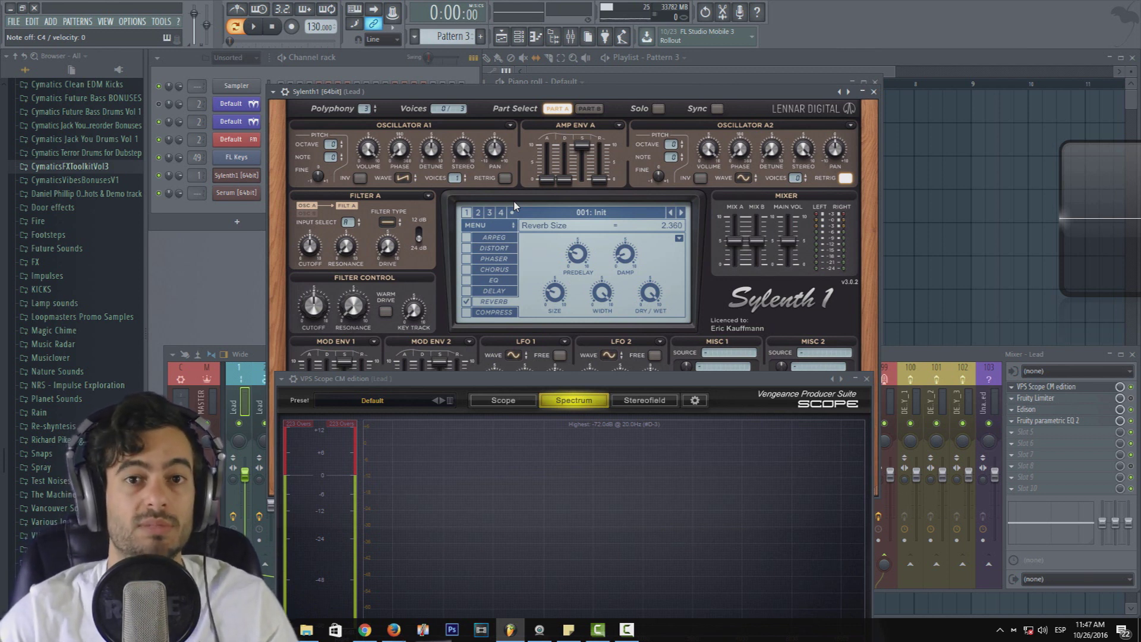
Turn off the reverb, enable the compressor with its settings displayed, and close the VPS Scope window.
left_click(467, 302)
left_click(467, 312)
left_click(484, 312)
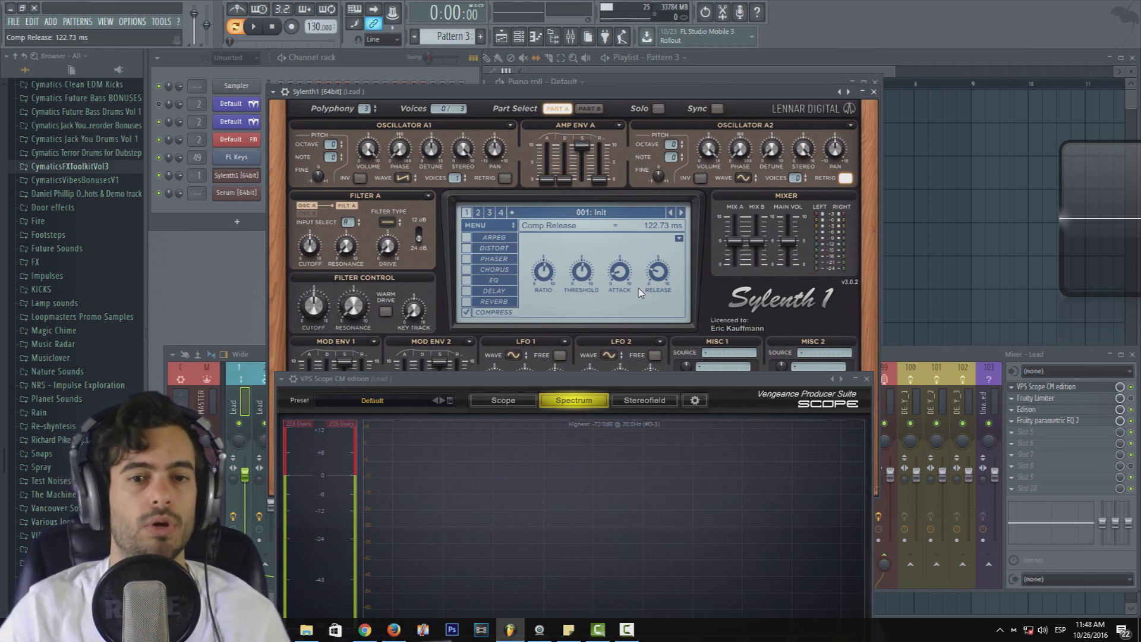
left_click(866, 378)
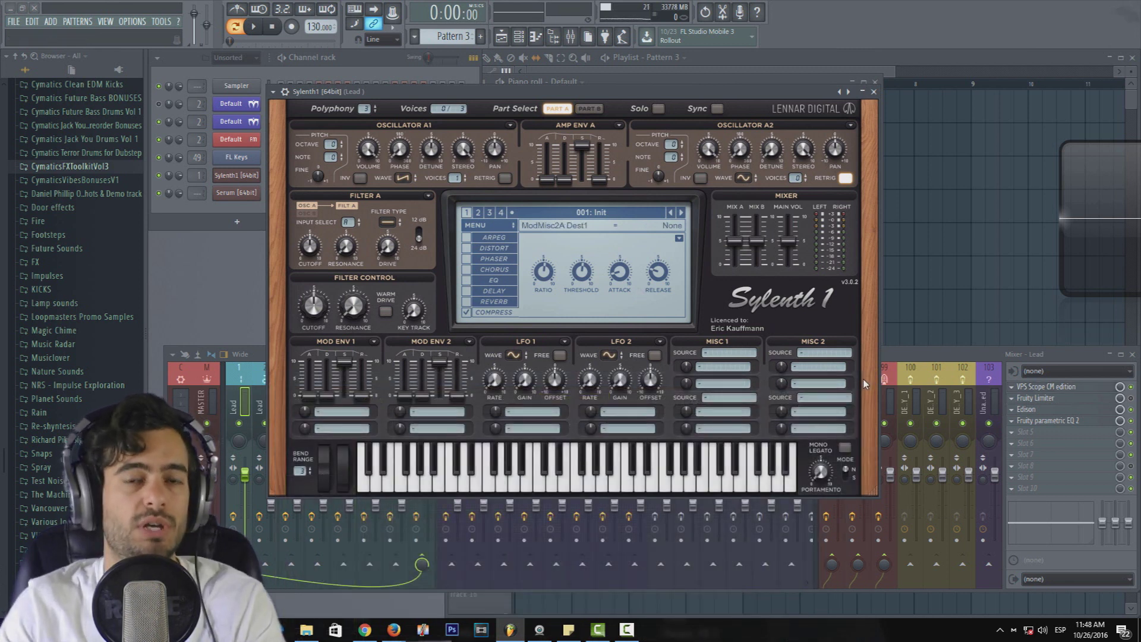